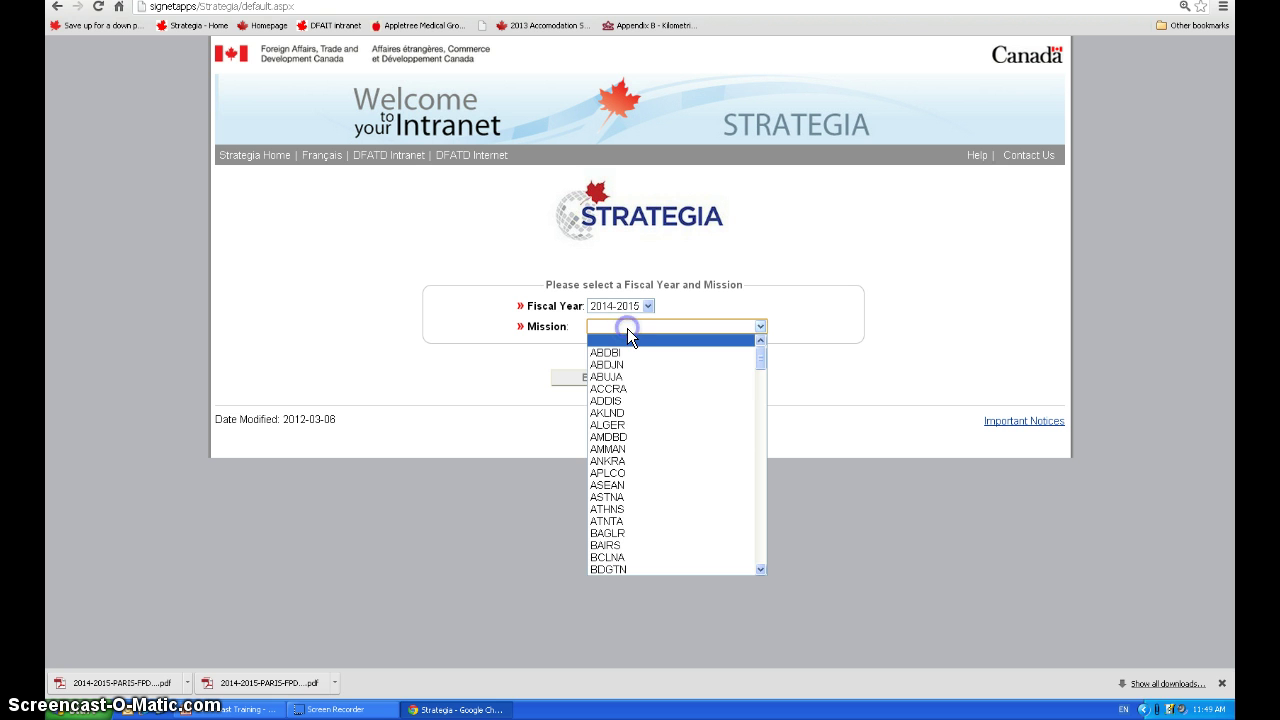
Select the PARIS mission for fiscal year 2014-2015 and enter its Mission Home page.
type("paris")
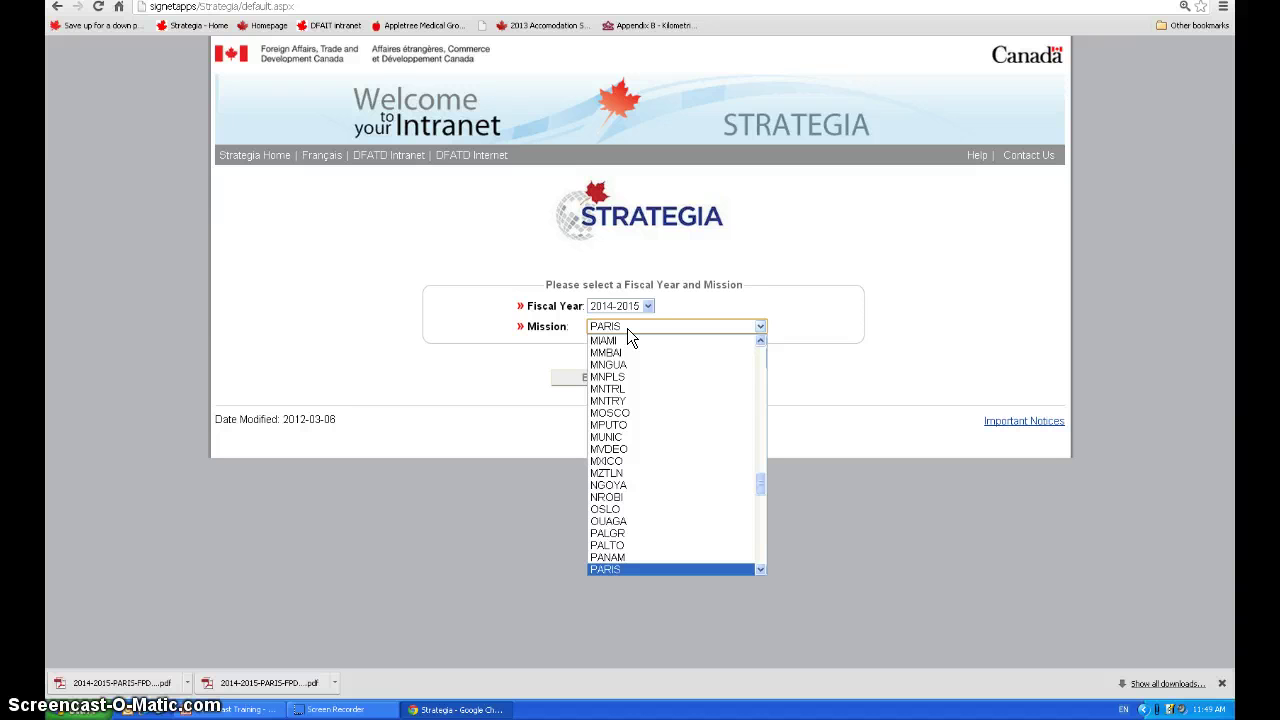
left_click(617, 568)
left_click(597, 380)
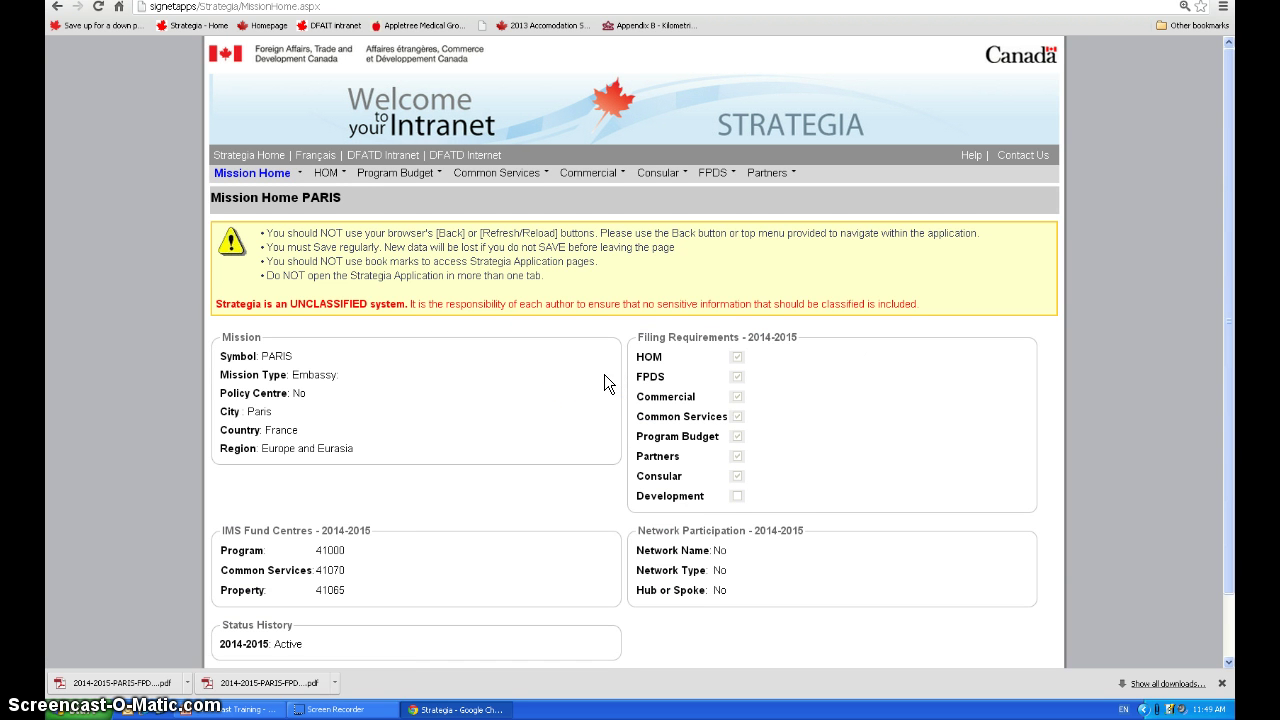
Examine the 2014-2015 filing requirements on the PARIS Mission Home page, including the Development entry.
scroll(601, 416, "down", 1)
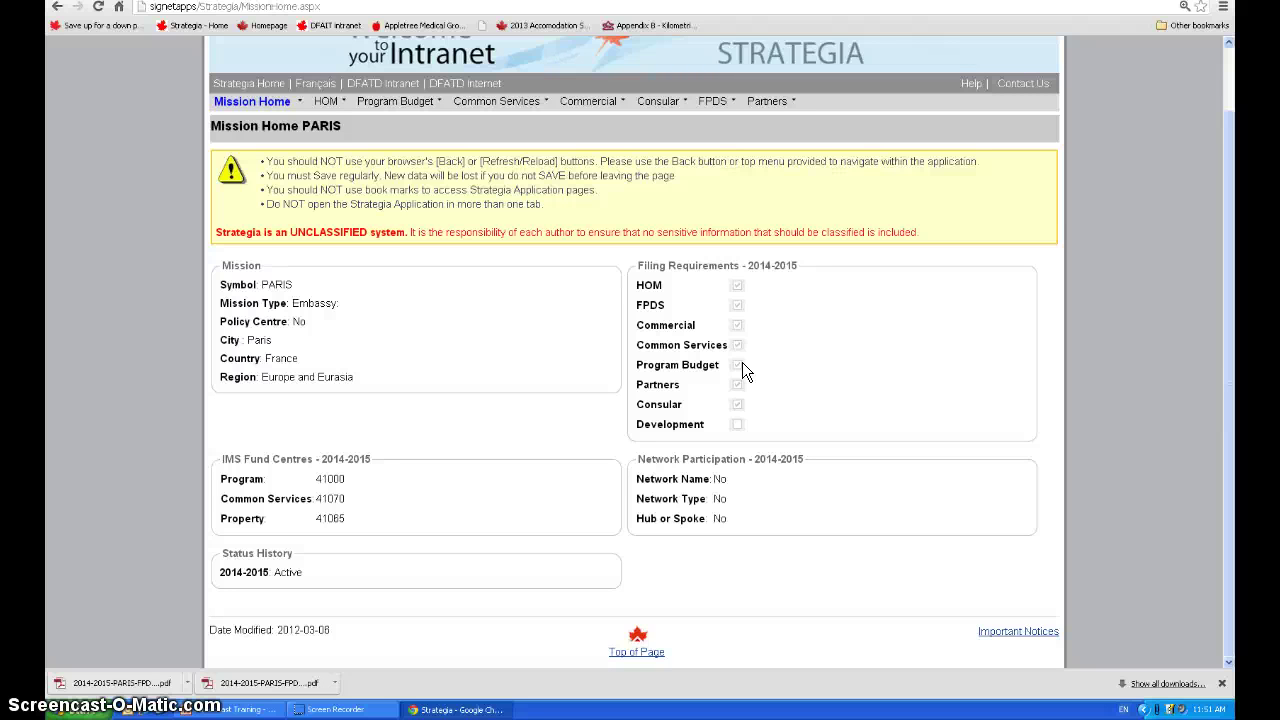
left_click(739, 416)
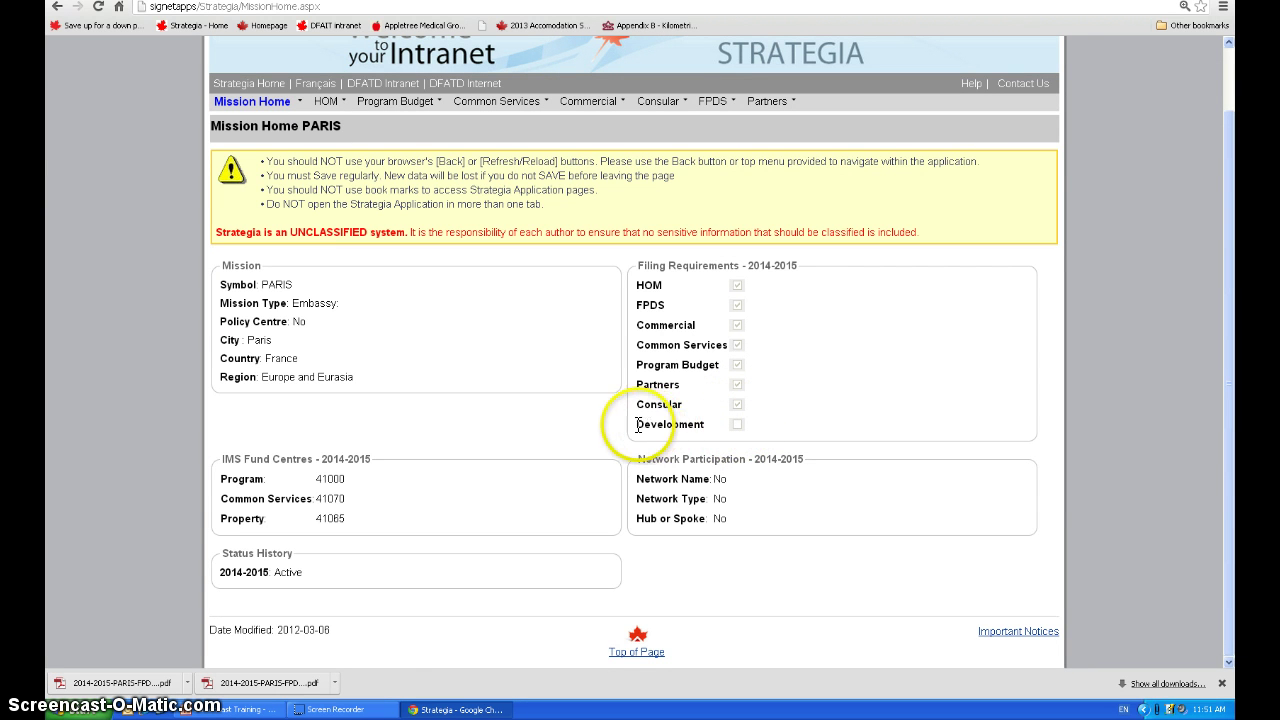
left_click_drag(614, 424, 743, 437)
left_click(743, 429)
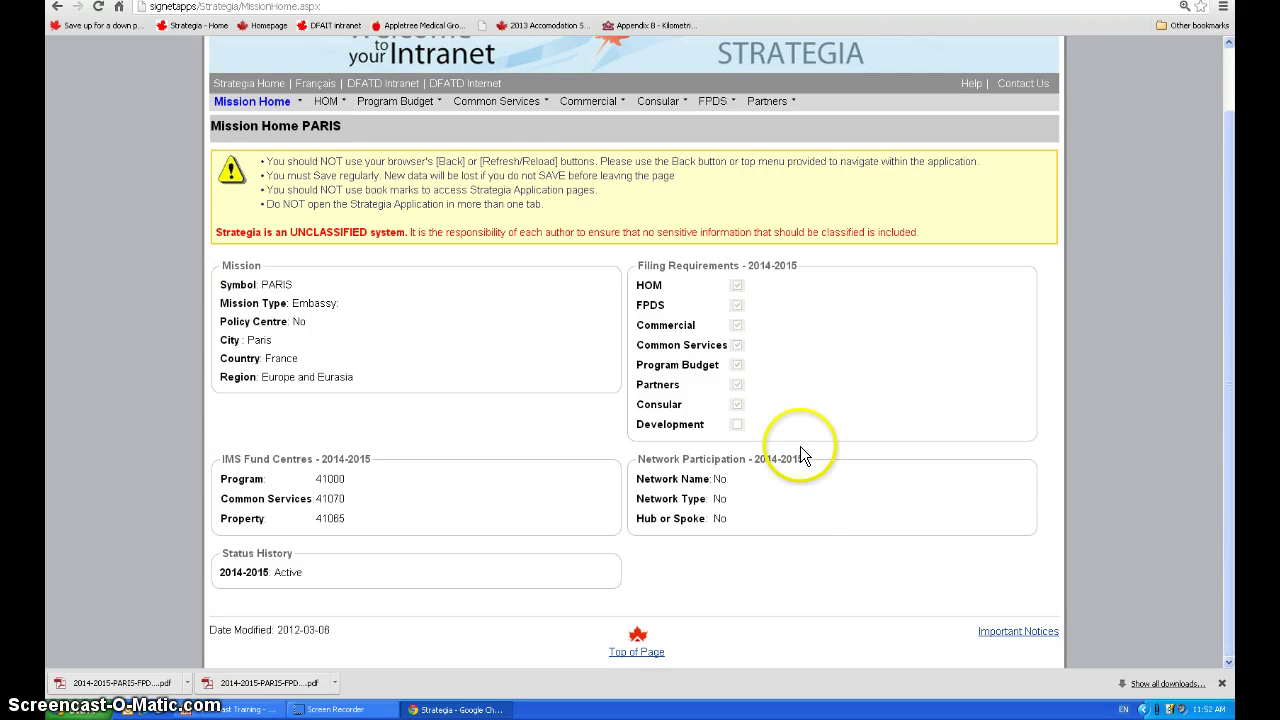
Go to the FPDS Home page of the PARIS mission.
left_click(710, 101)
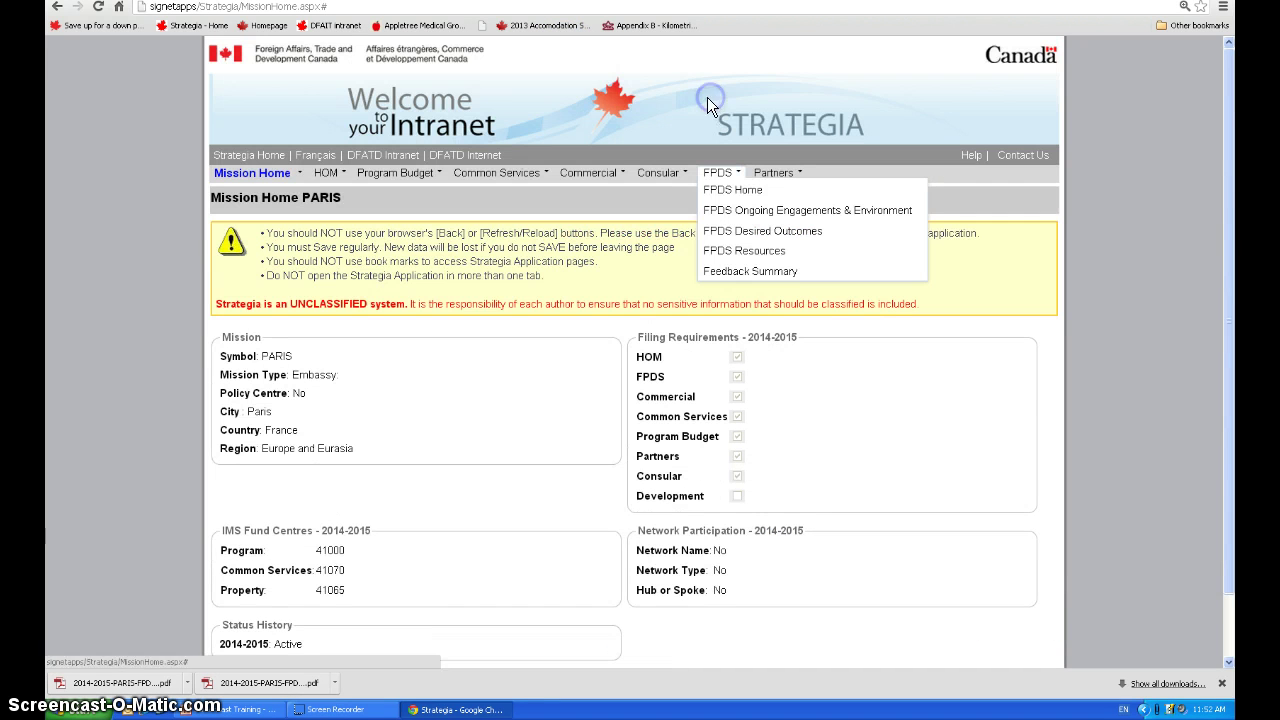
left_click(718, 174)
left_click(745, 246)
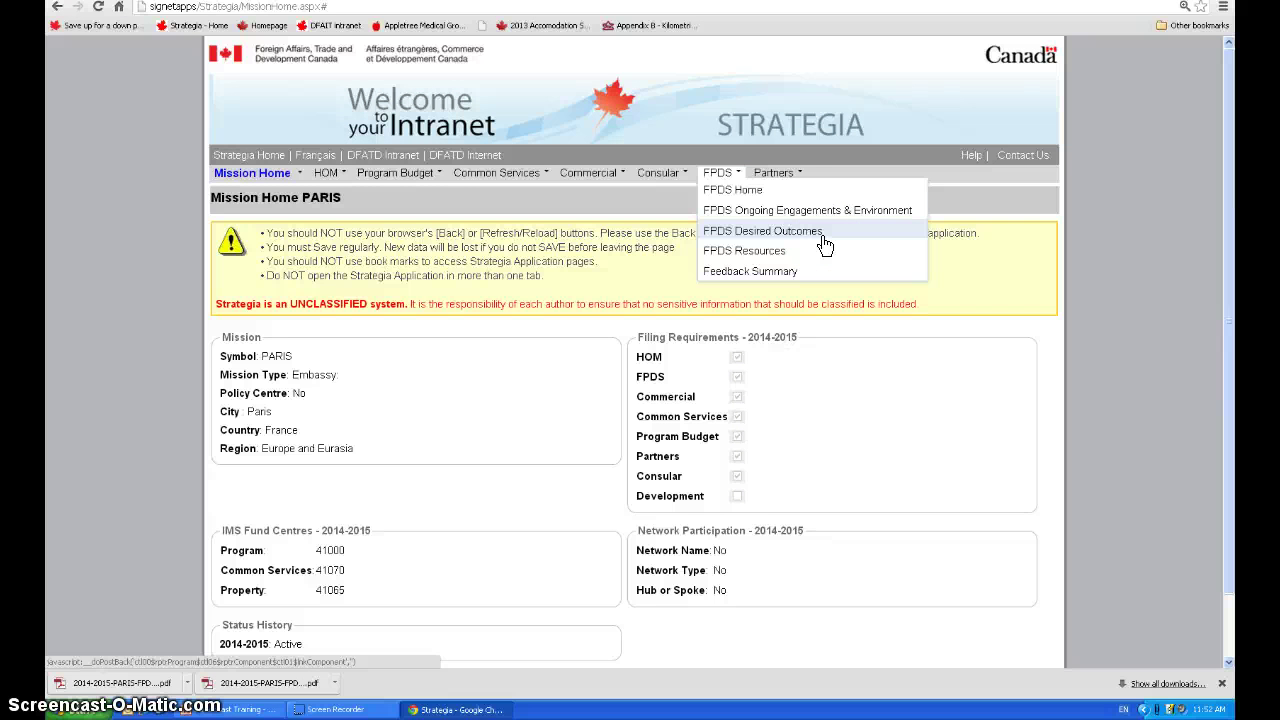
left_click(742, 190)
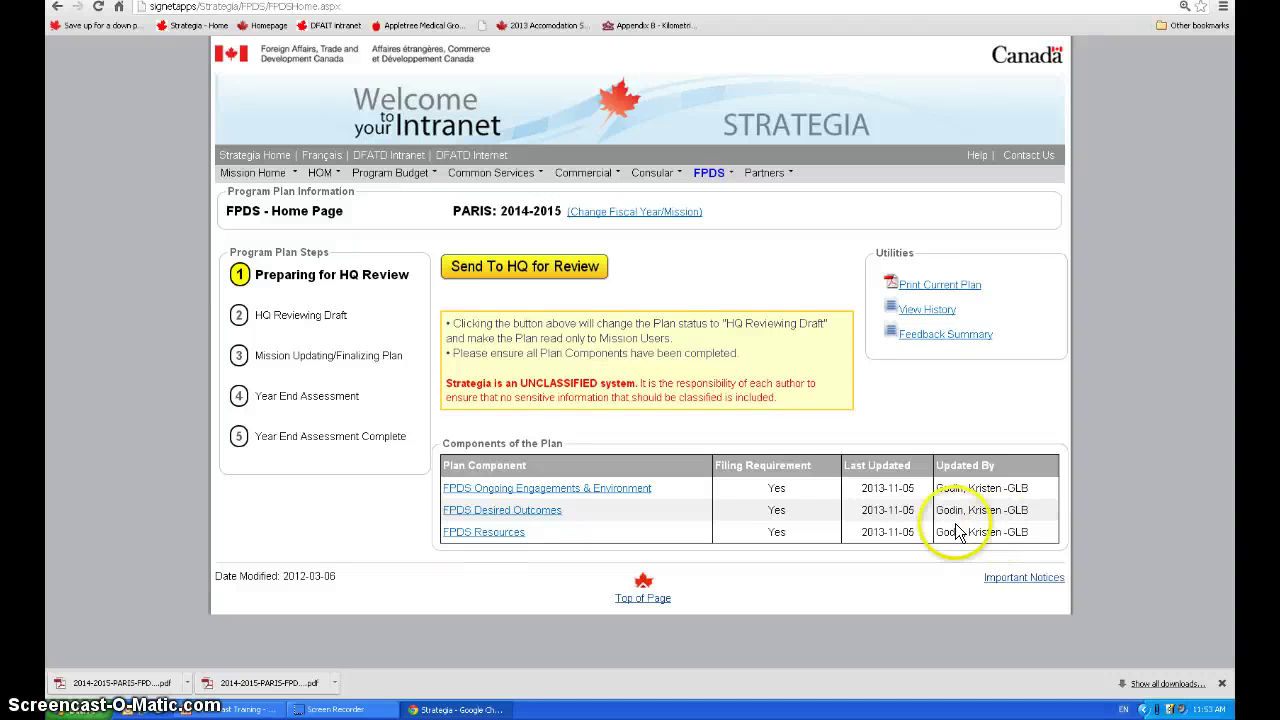
Open FPDS Ongoing Engagements & Environment and review the text in the FPDS and Multilateral sections.
left_click(703, 174)
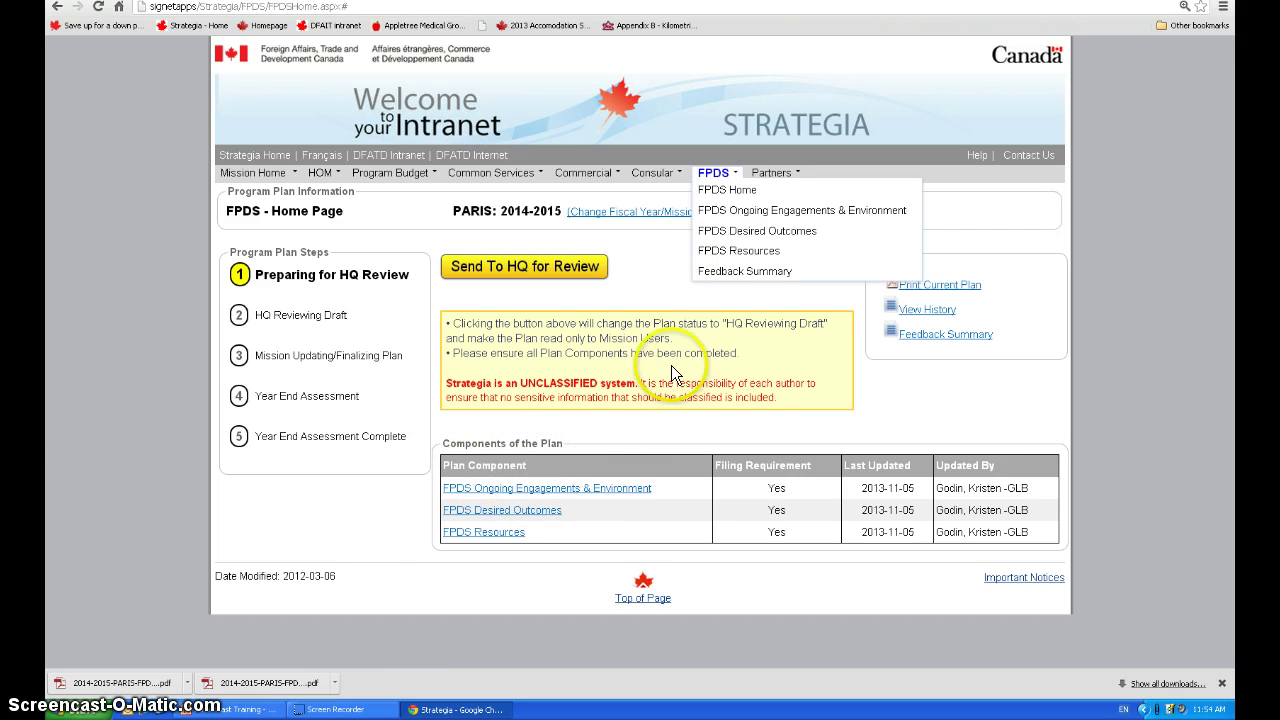
left_click(739, 211)
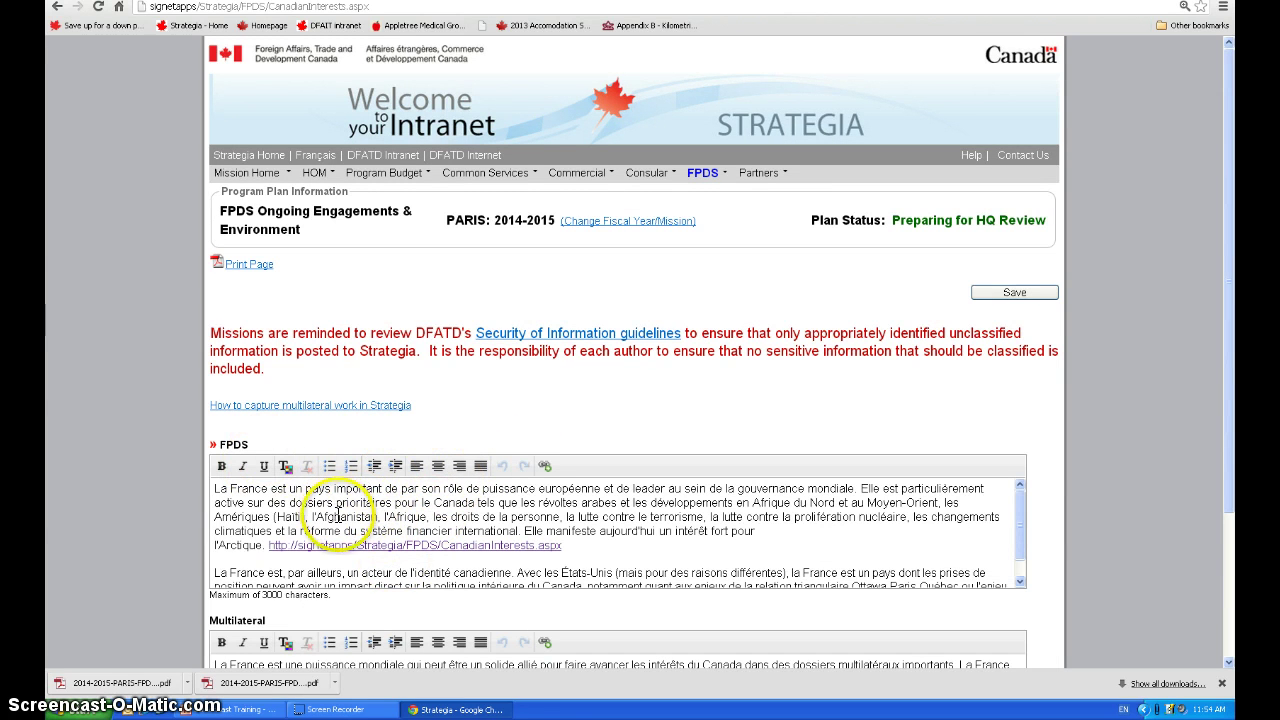
scroll(318, 576, "down", 1)
scroll(290, 582, "down", 3)
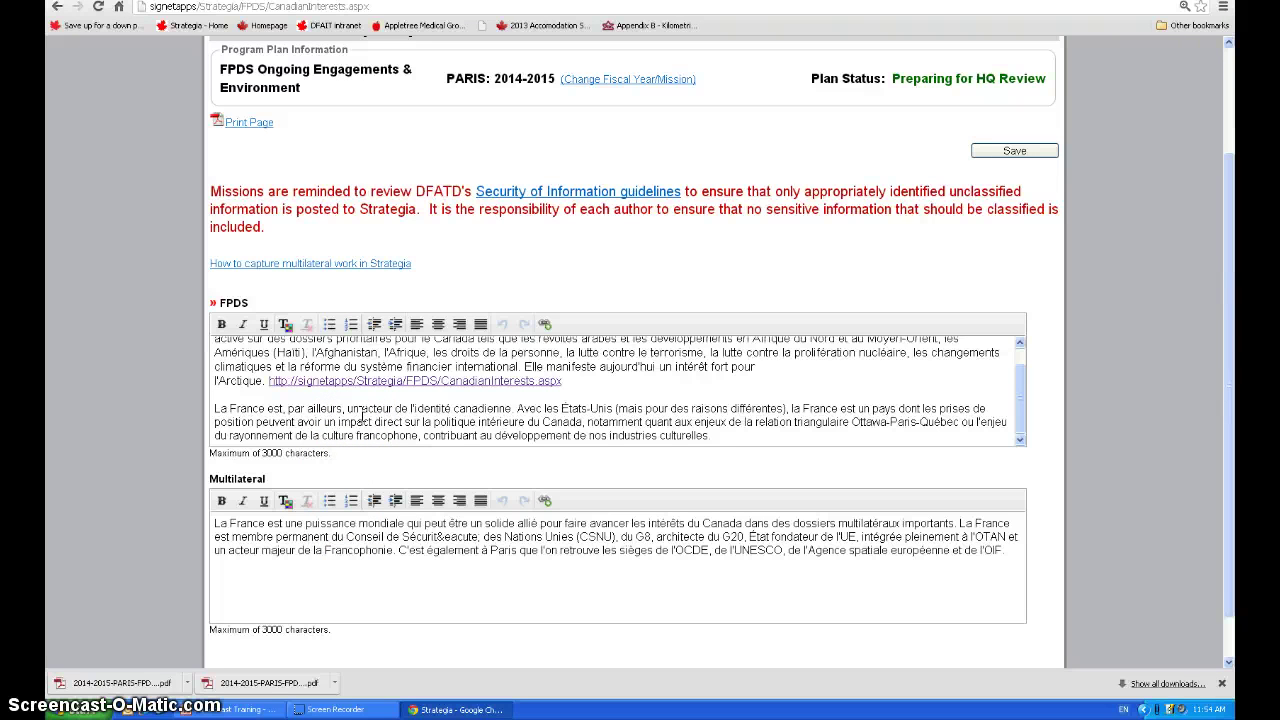
left_click(366, 410)
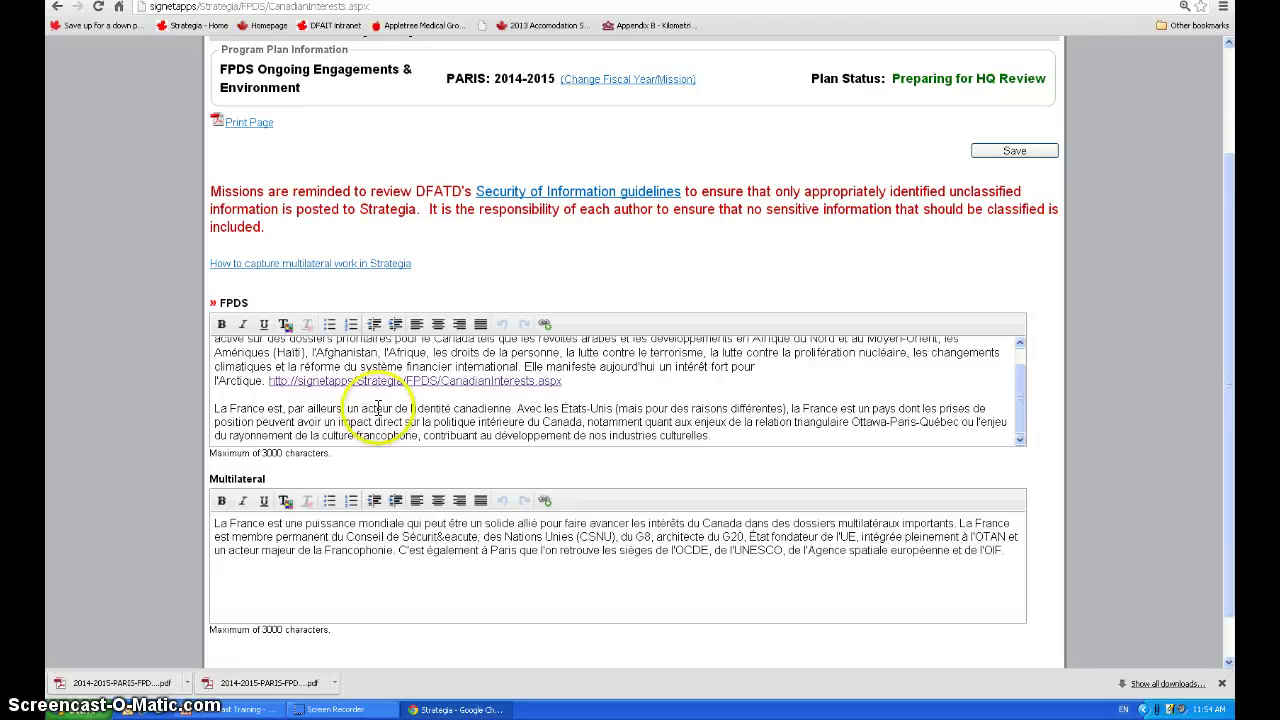
left_click(590, 410)
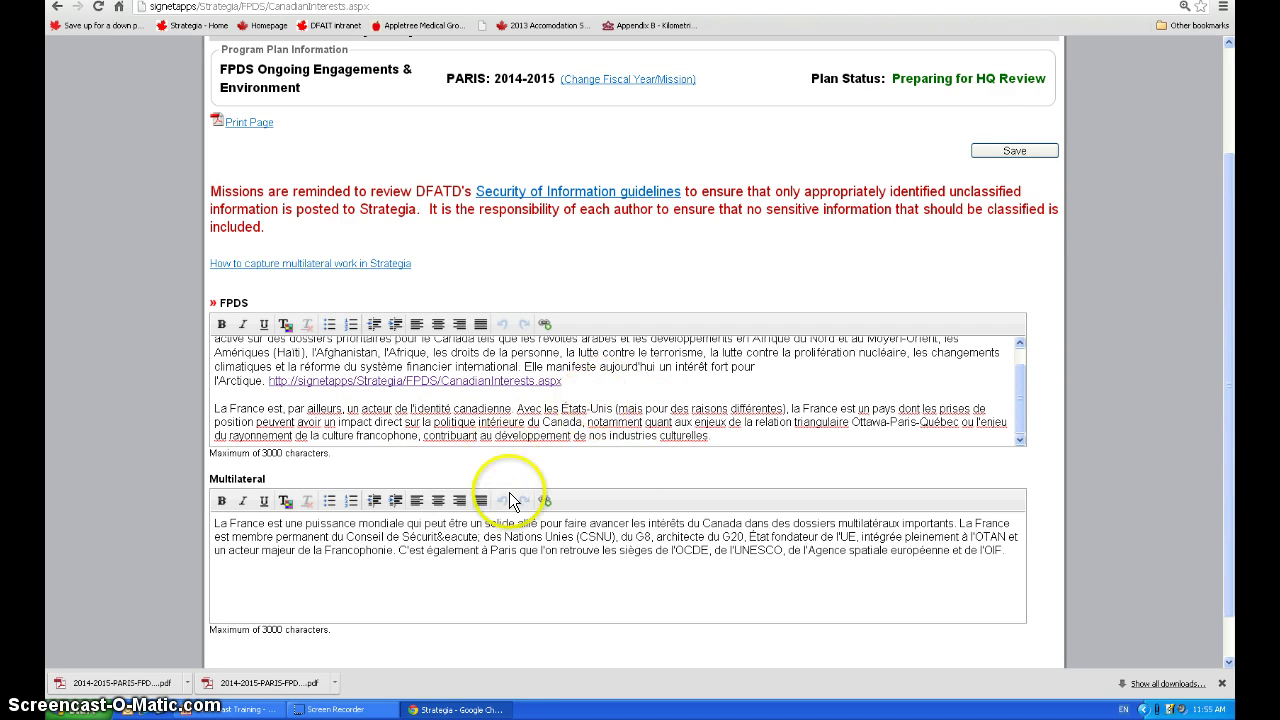
left_click(265, 470)
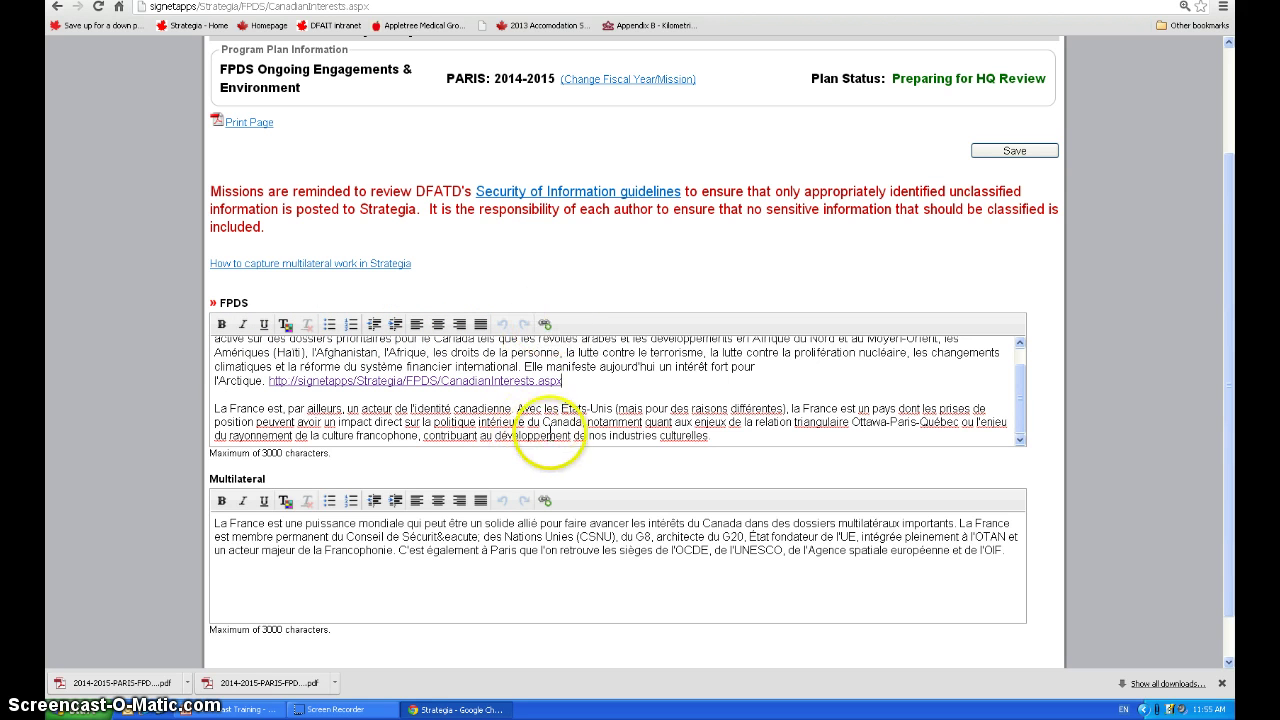
Save the FPDS Ongoing Engagements & Environment page.
left_click(1012, 151)
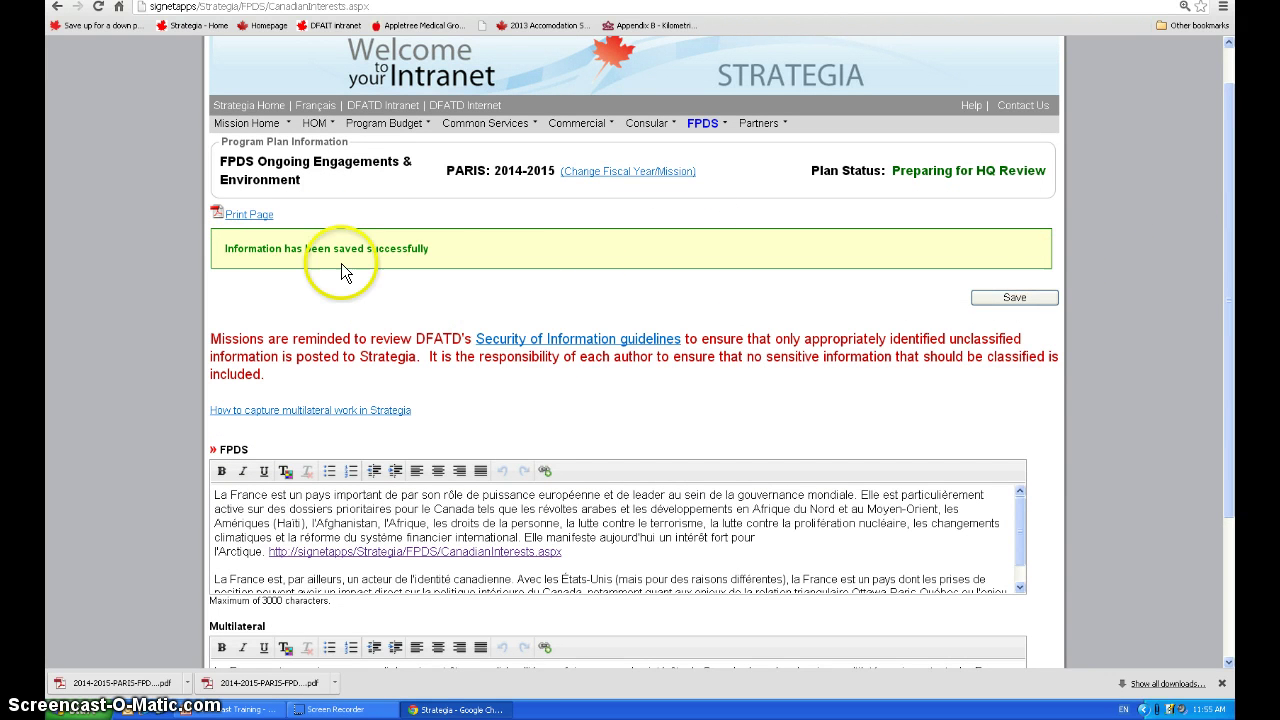
left_click_drag(226, 248, 380, 248)
left_click(395, 245)
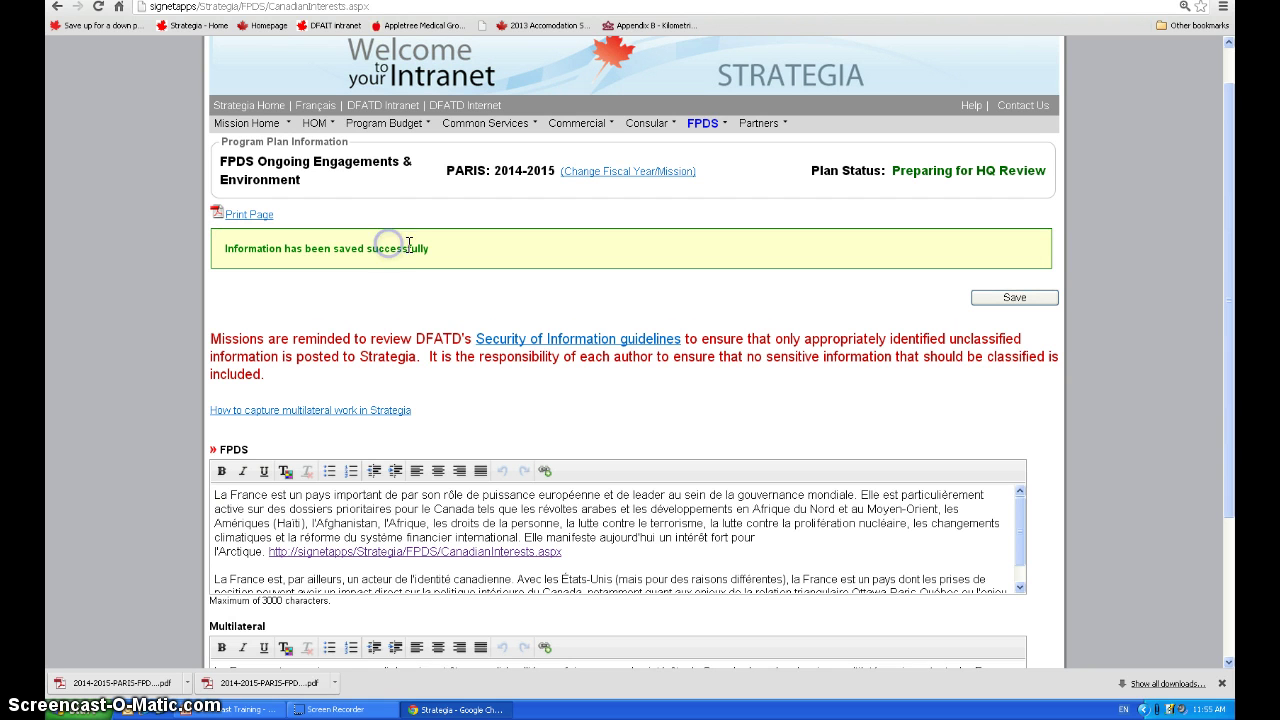
left_click(431, 248)
Open the FPDS Desired Outcomes list and preview the details of its outcomes.
left_click(703, 130)
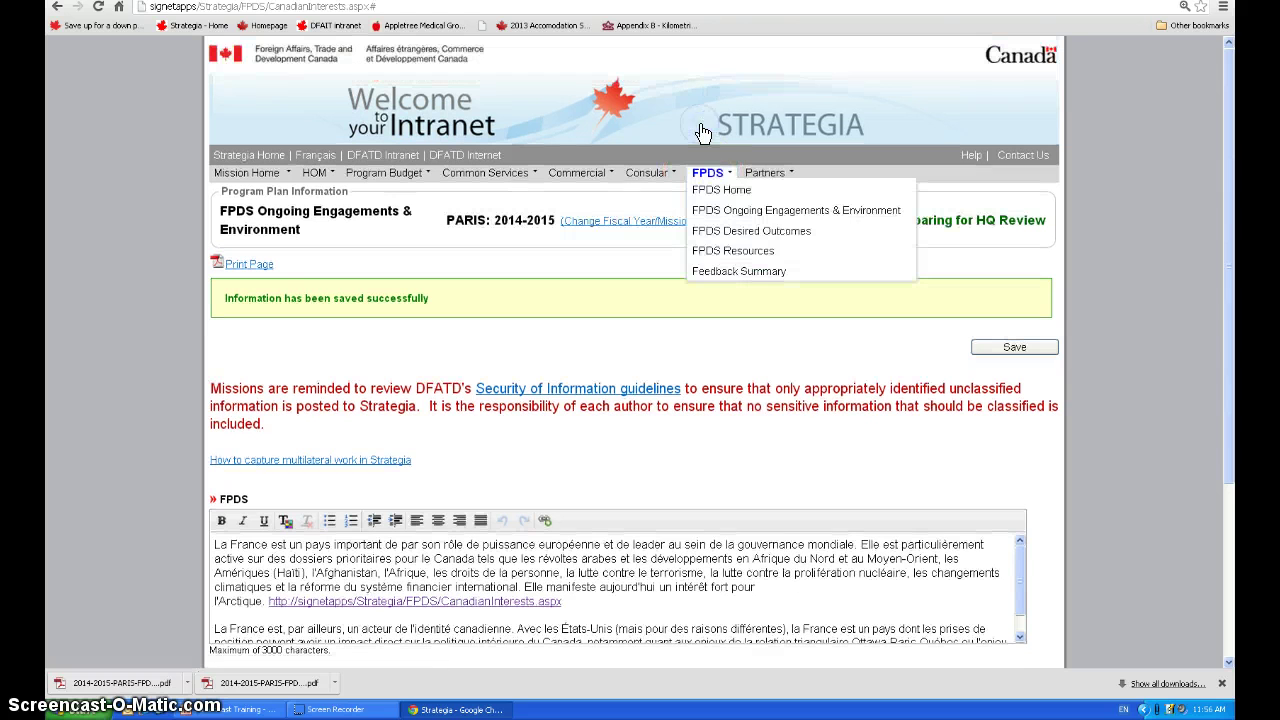
left_click(725, 237)
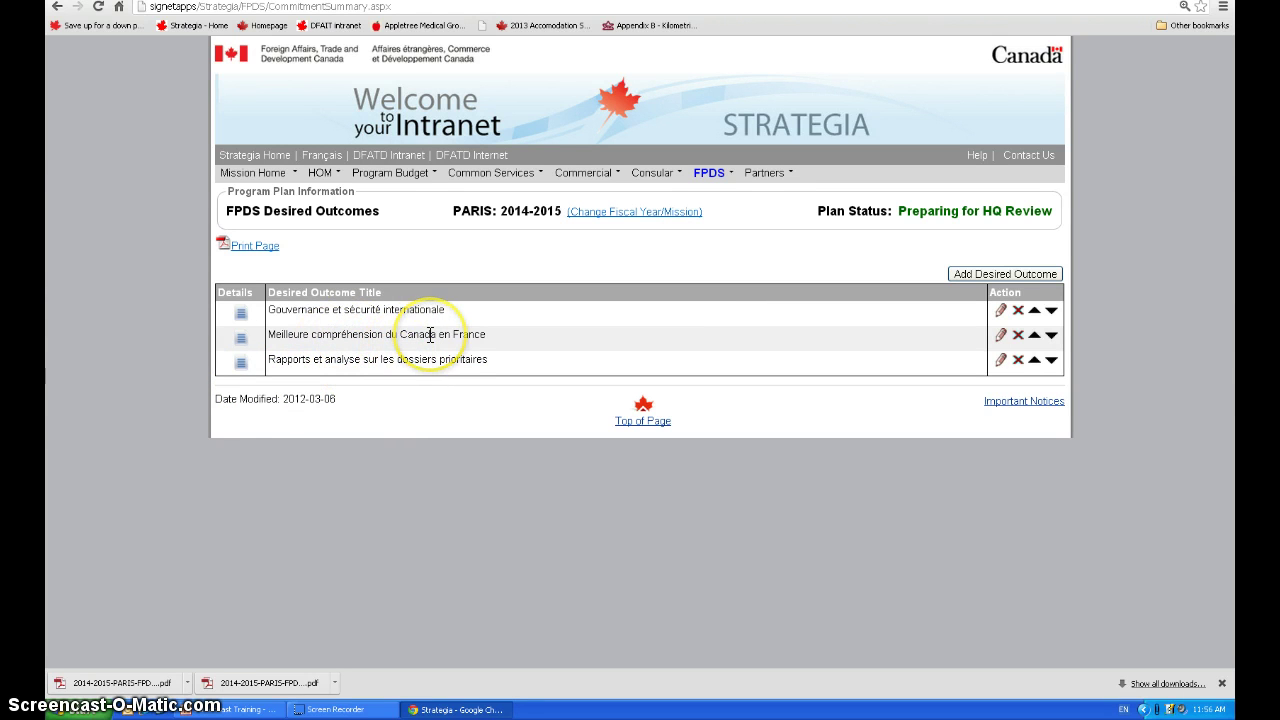
mouse_move(240, 318)
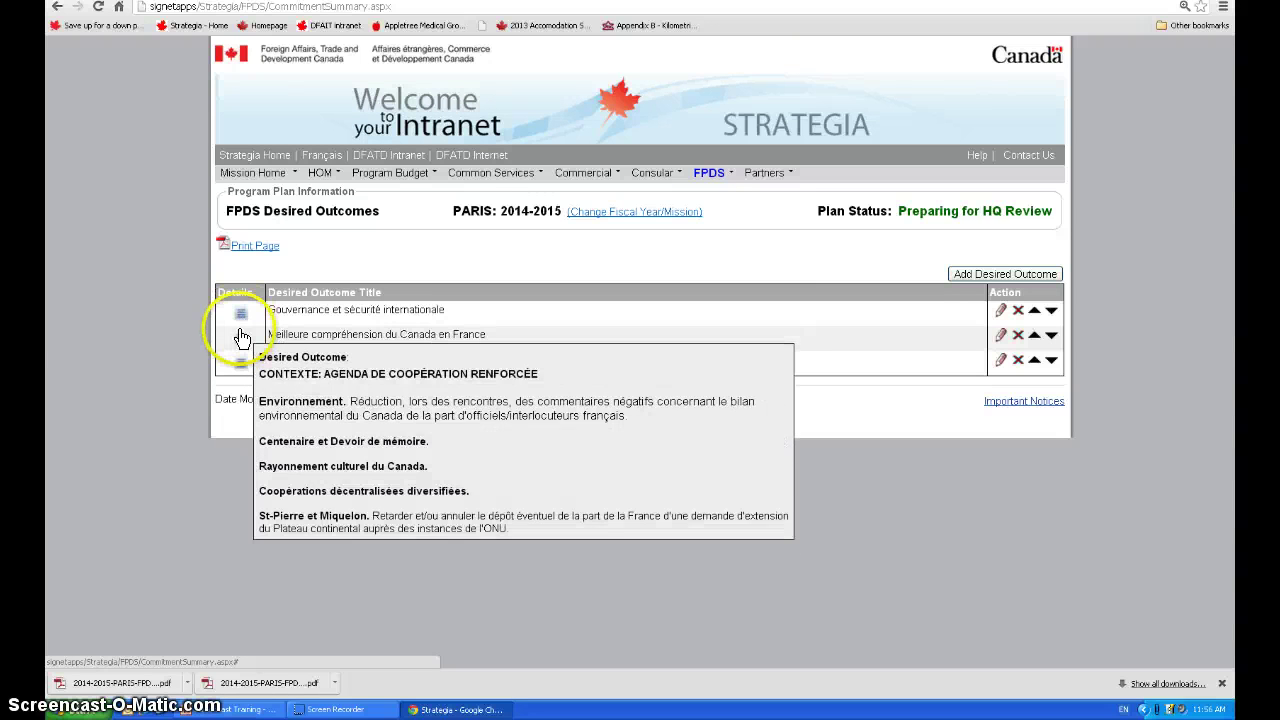
left_click(241, 343)
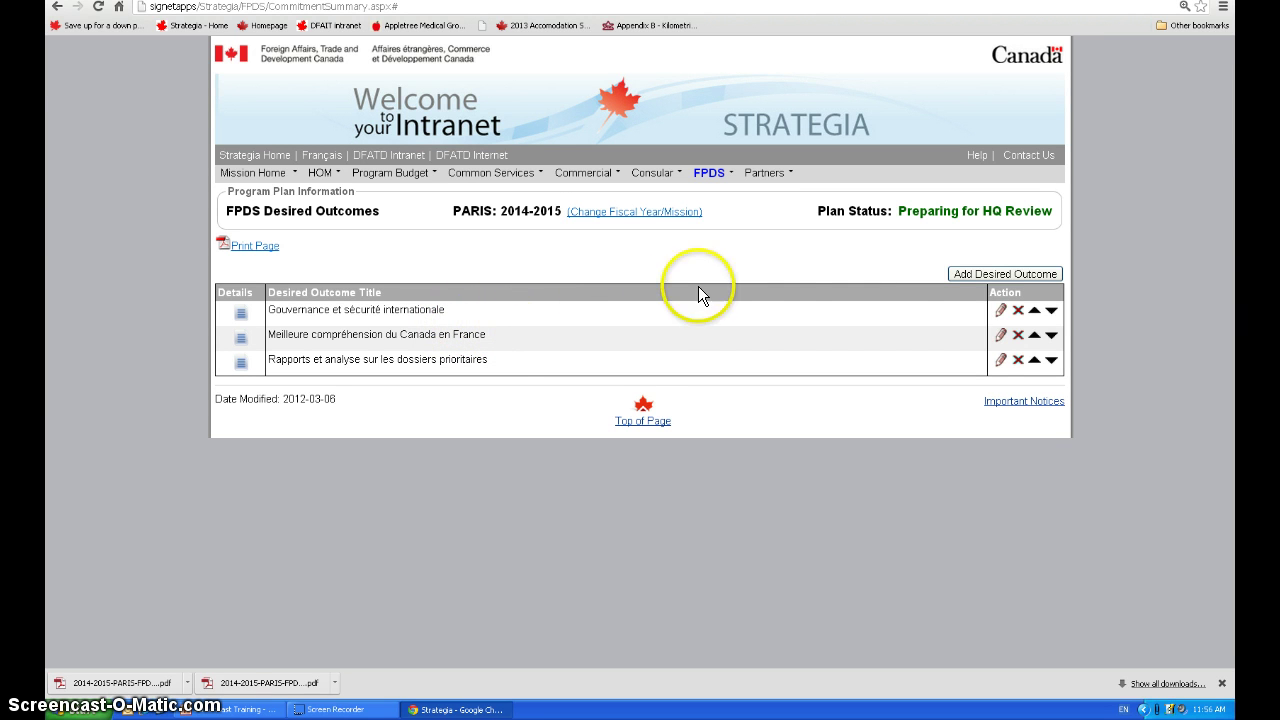
Open the outcome "Meilleure compréhension du Canada en France" for editing and examine its title, Desired Outcome and Performance Indicators fields.
left_click(1000, 337)
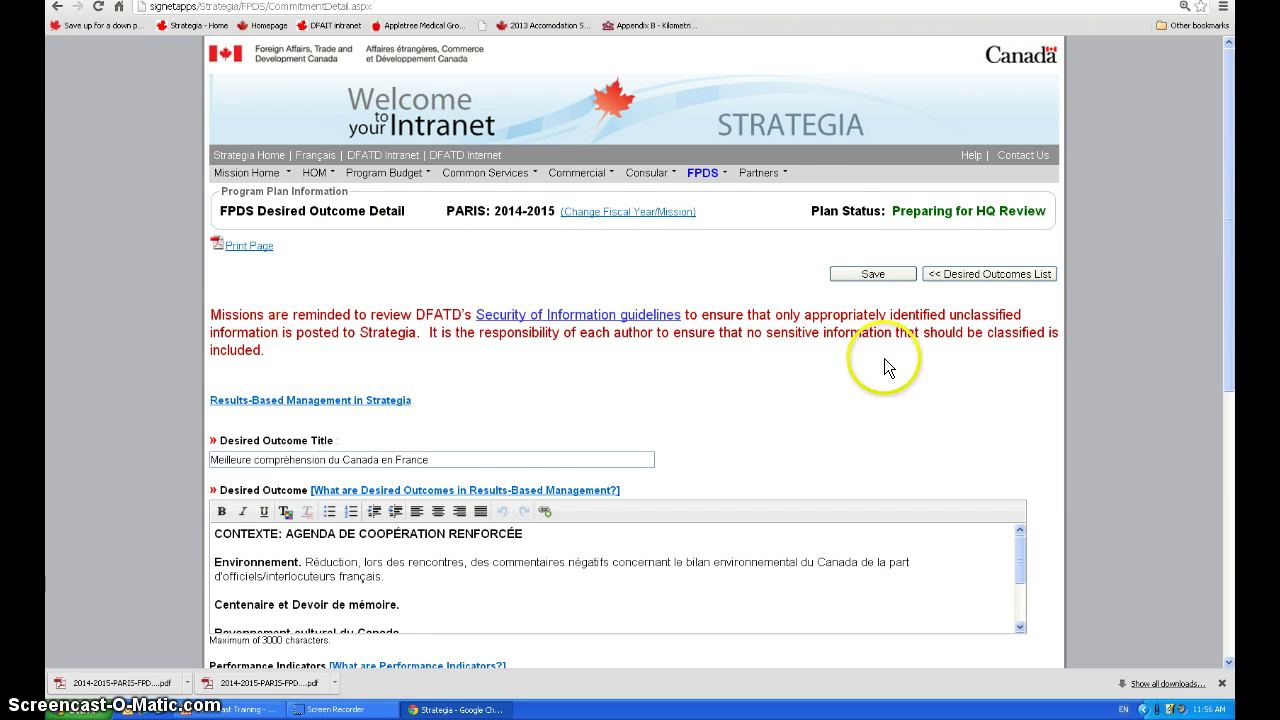
scroll(371, 357, "down", 1)
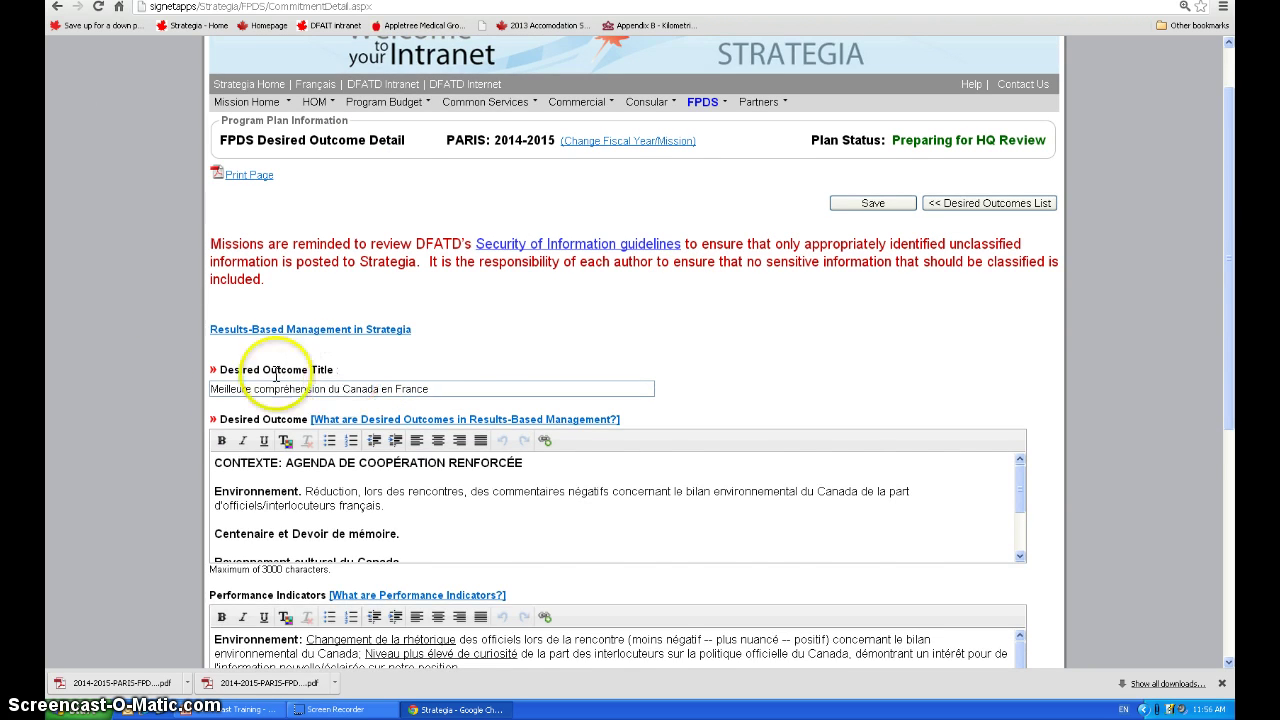
scroll(343, 378, "down", 1)
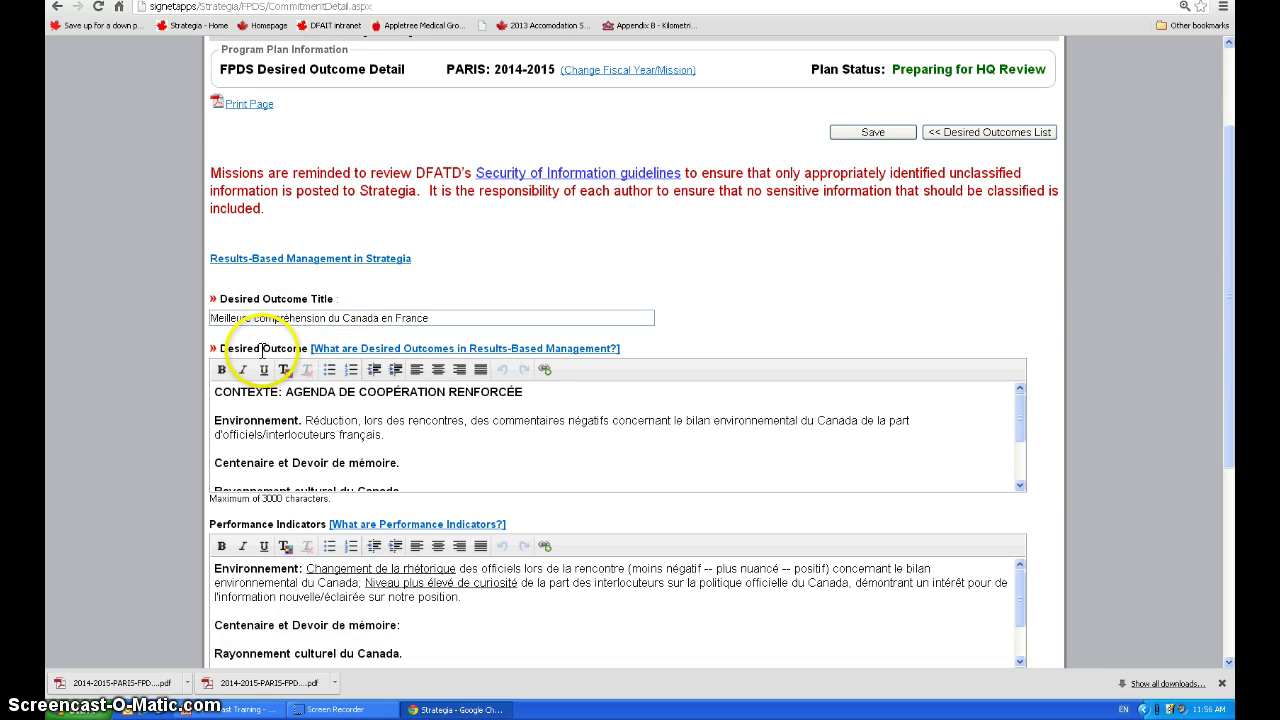
scroll(255, 355, "down", 1)
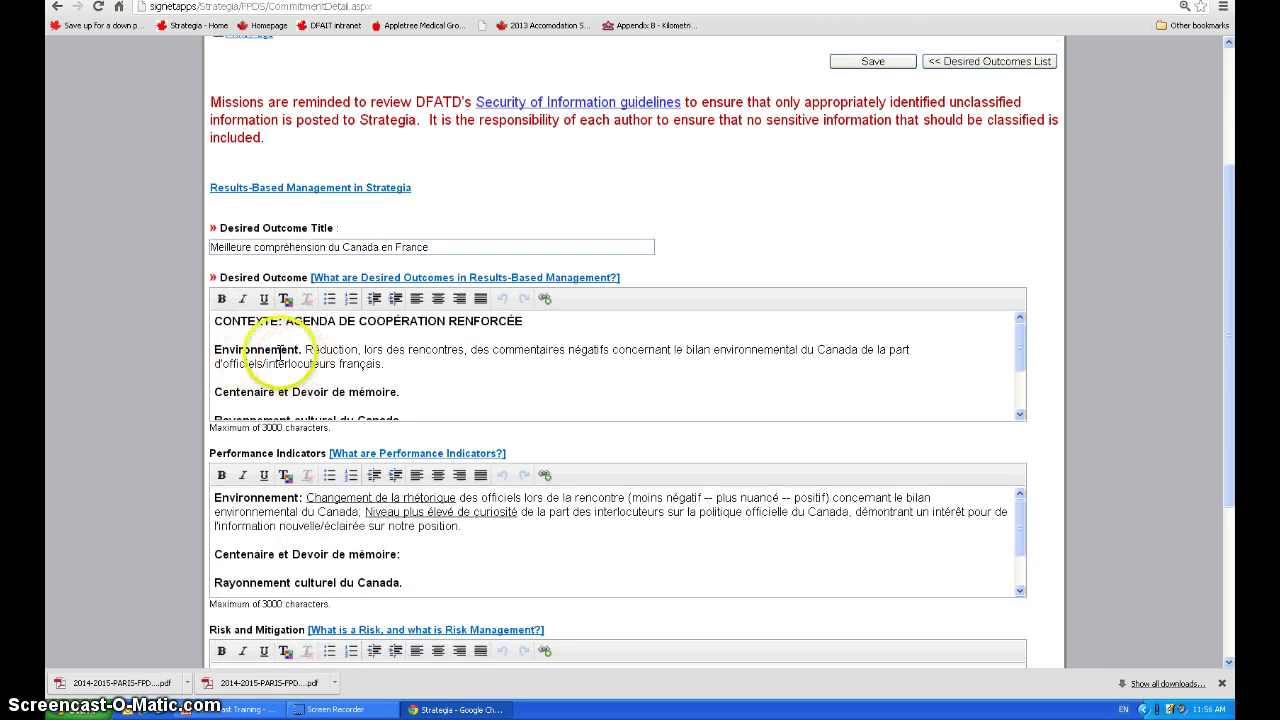
triple_click(216, 279)
left_click(212, 278)
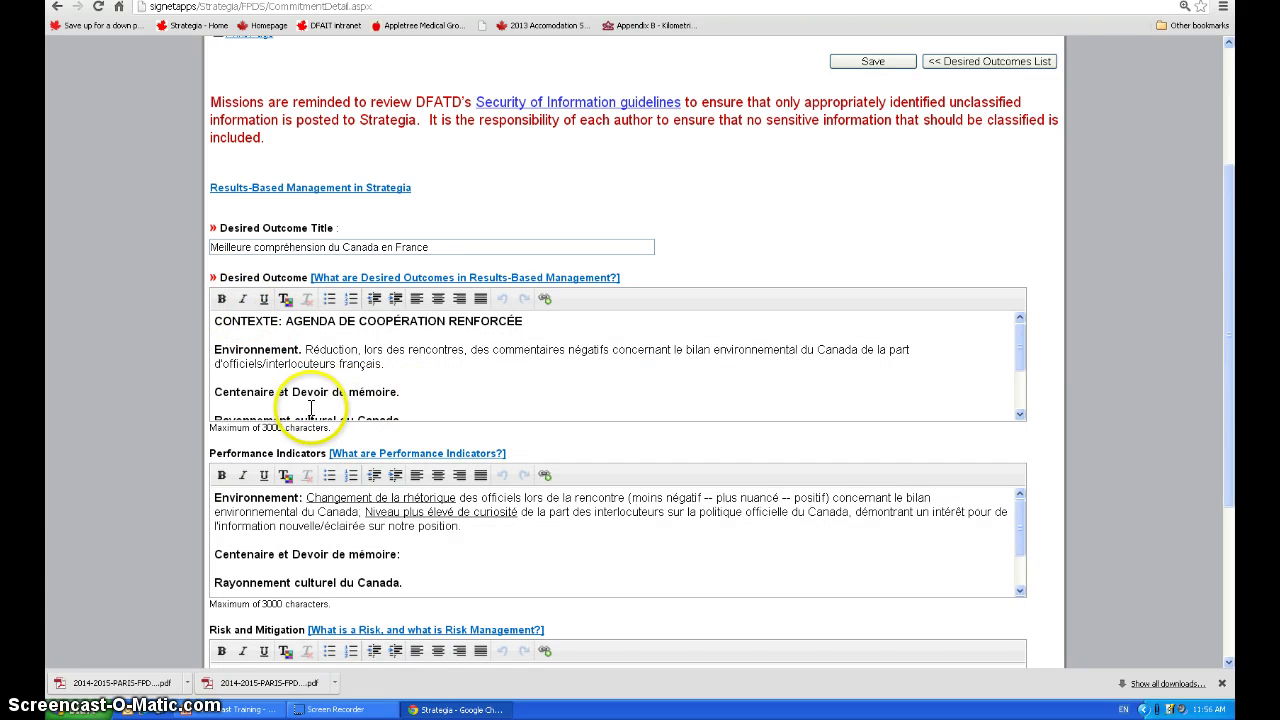
left_click(330, 366)
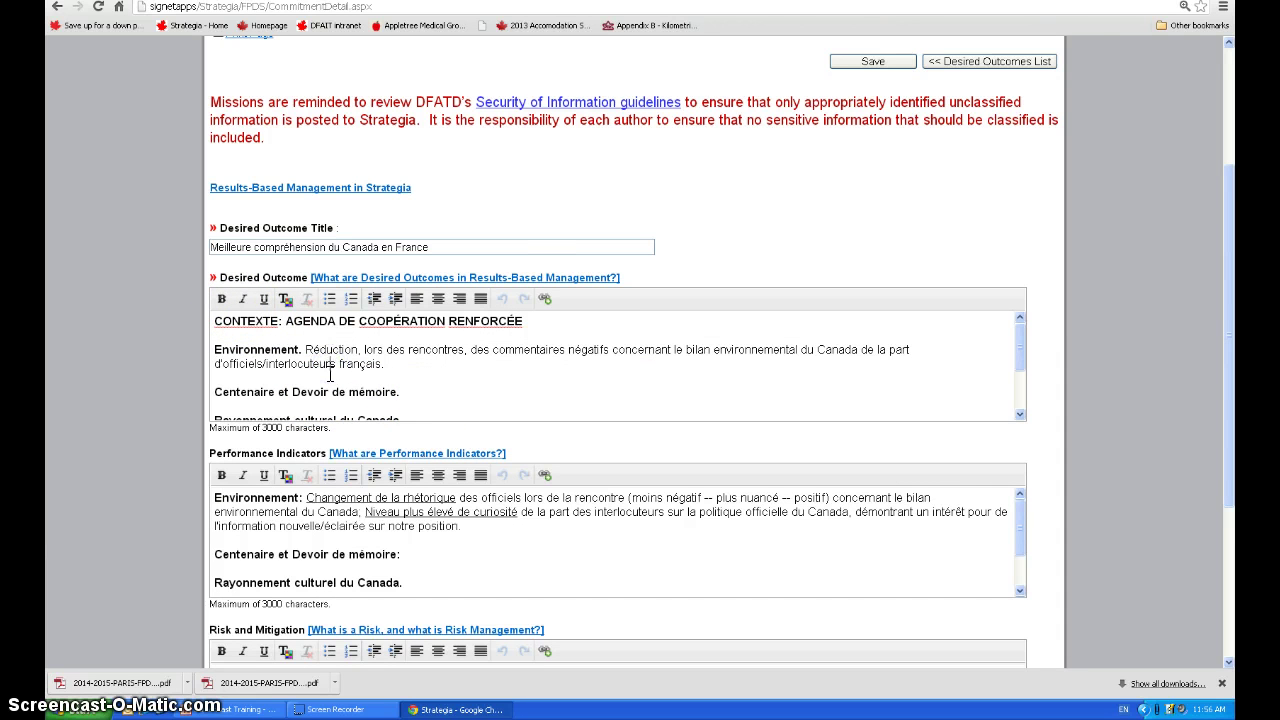
Look over the rest of the Desired Outcome Detail page and return to the Desired Outcomes list.
scroll(300, 378, "up", 3)
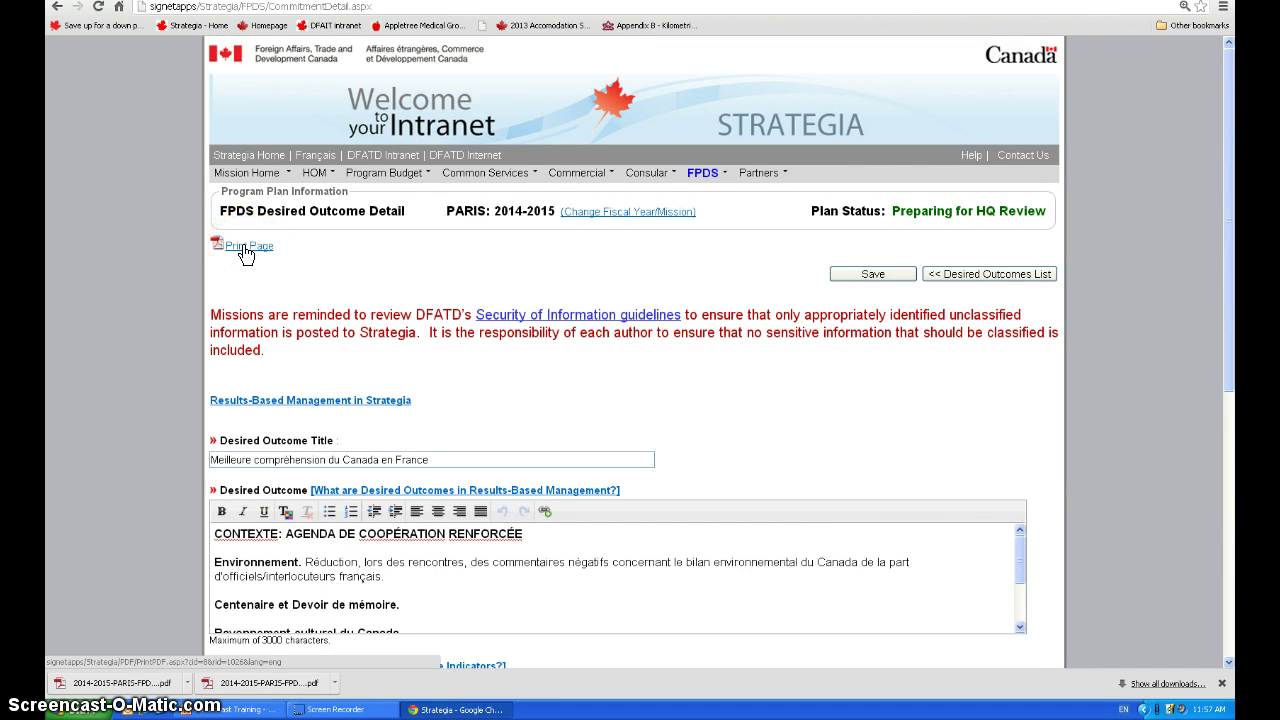
left_click(892, 274)
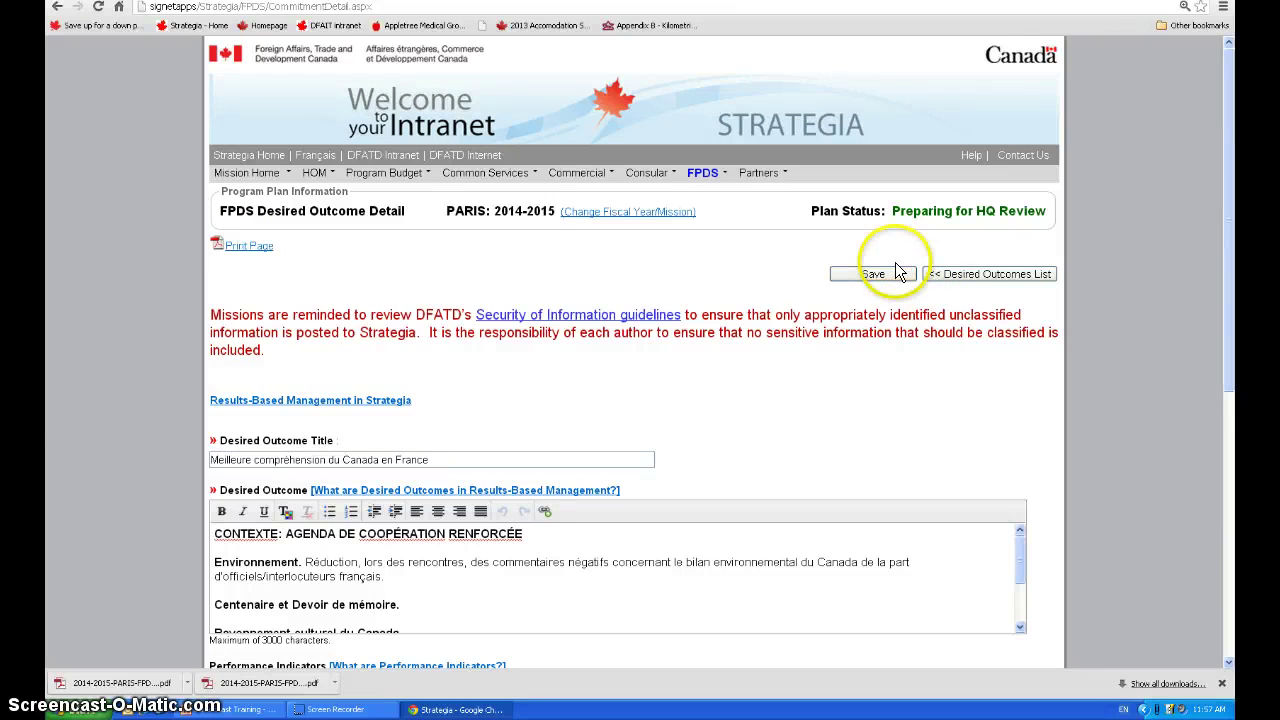
scroll(739, 442, "down", 3)
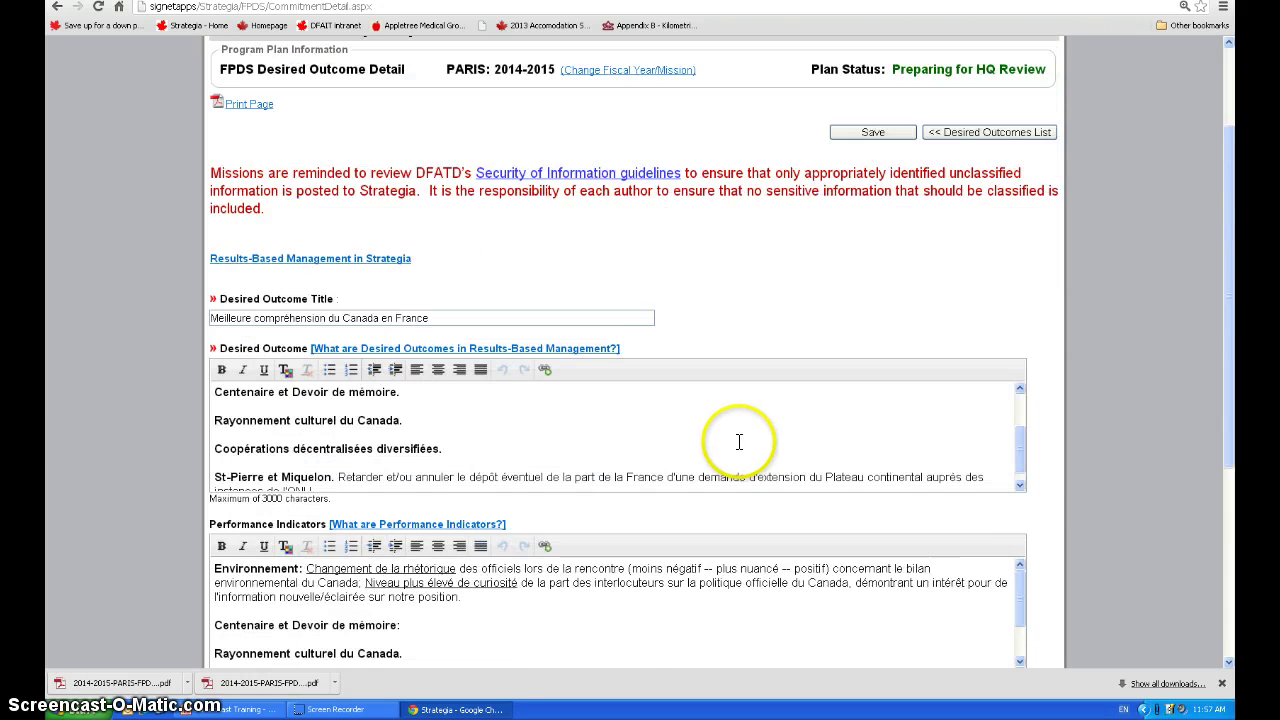
scroll(739, 442, "down", 5)
scroll(523, 474, "up", 8)
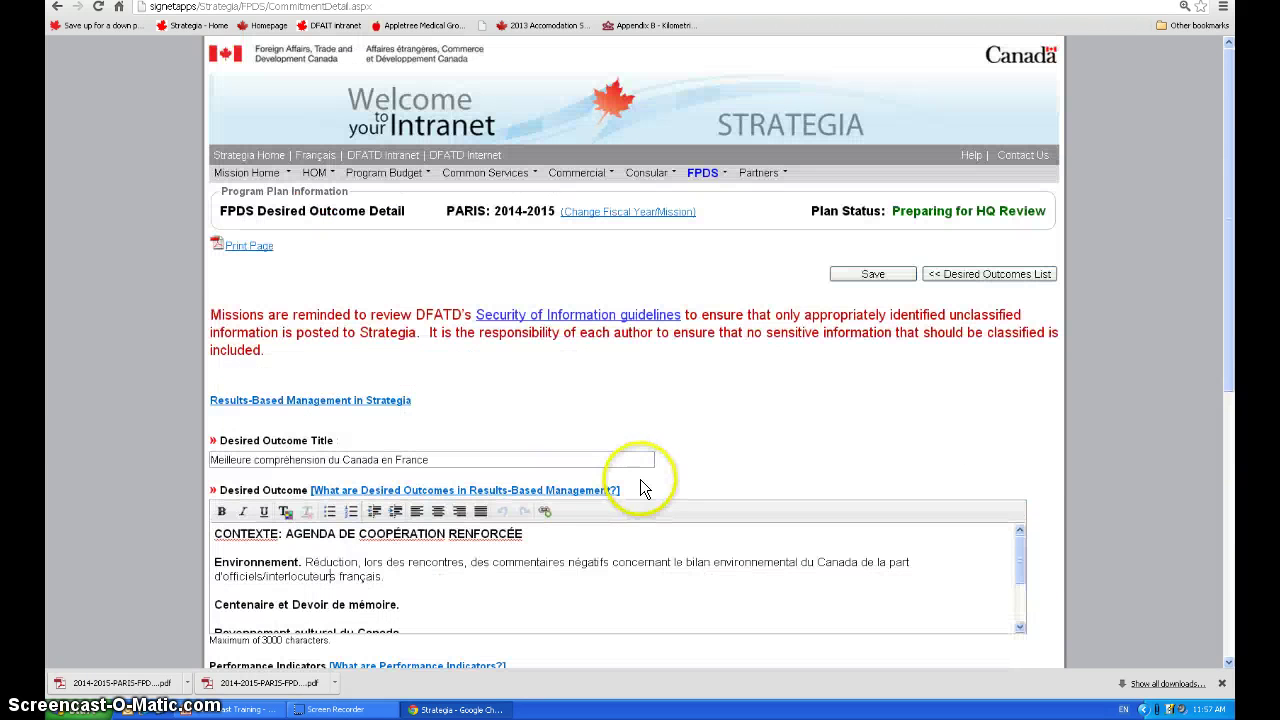
left_click(974, 280)
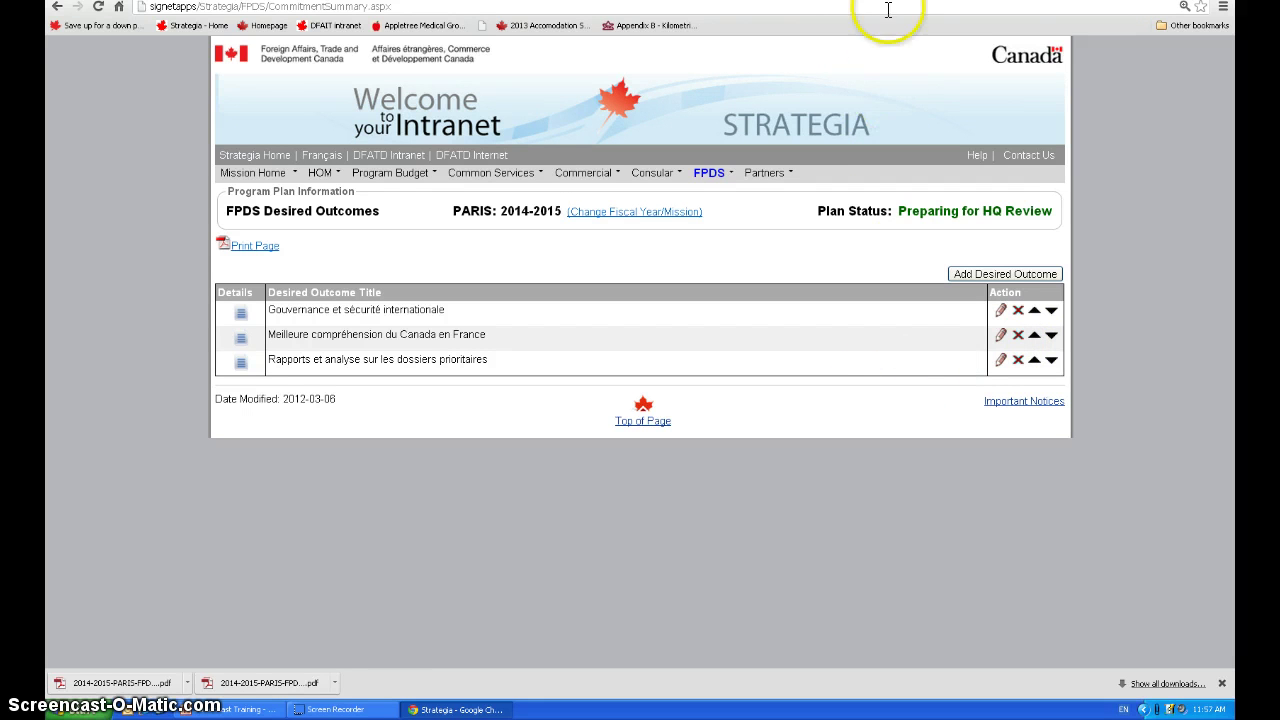
Open the FPDS Resources page and set the funded positions to 5 CBS and 2 LES.
left_click(722, 177)
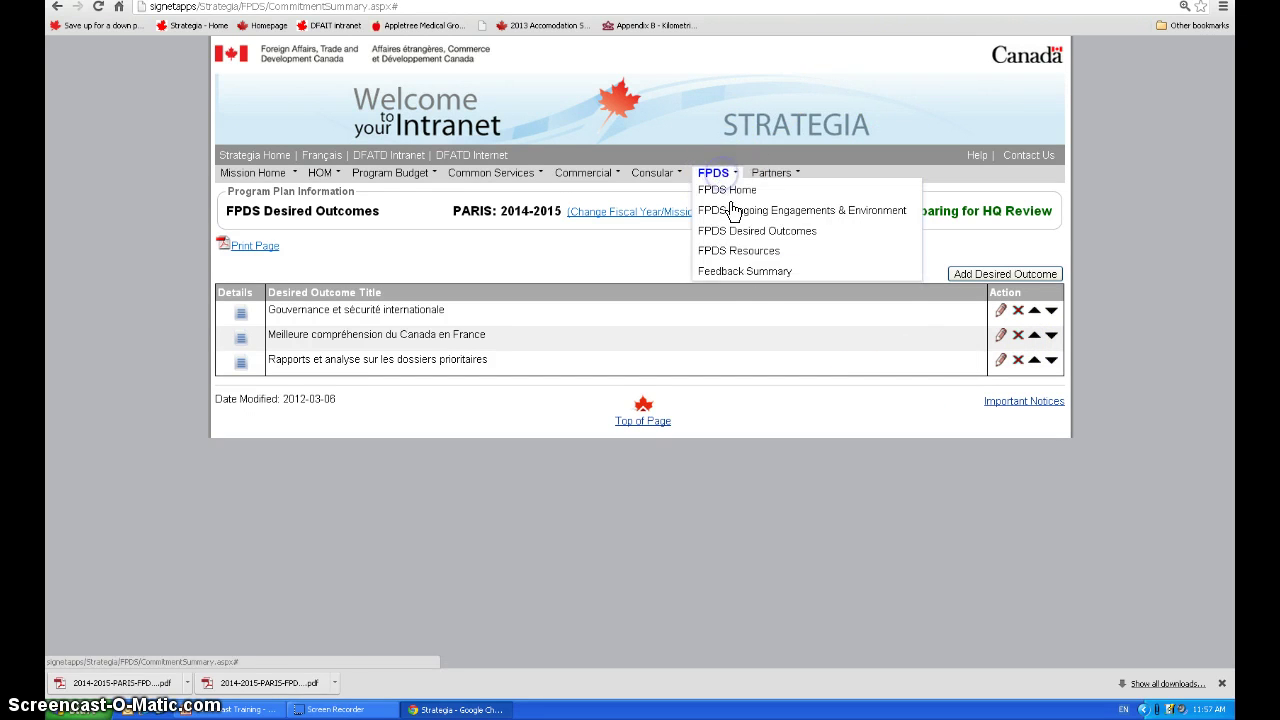
left_click(756, 255)
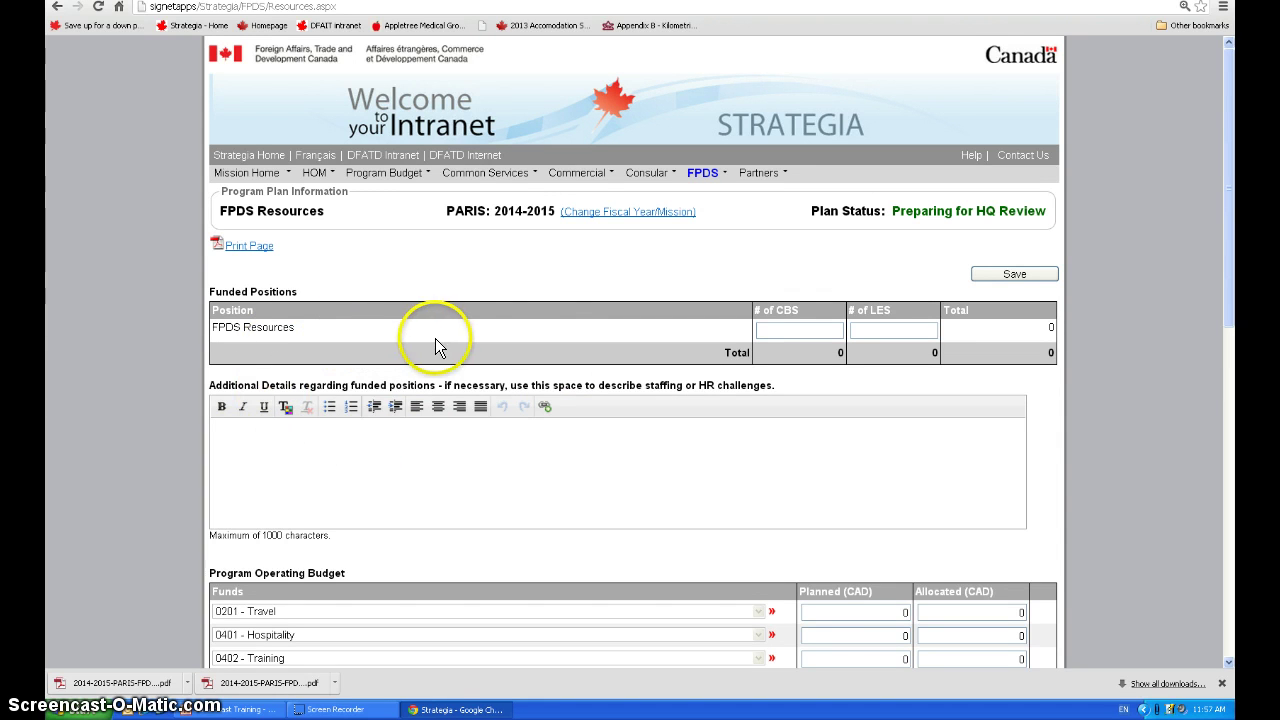
left_click(834, 331)
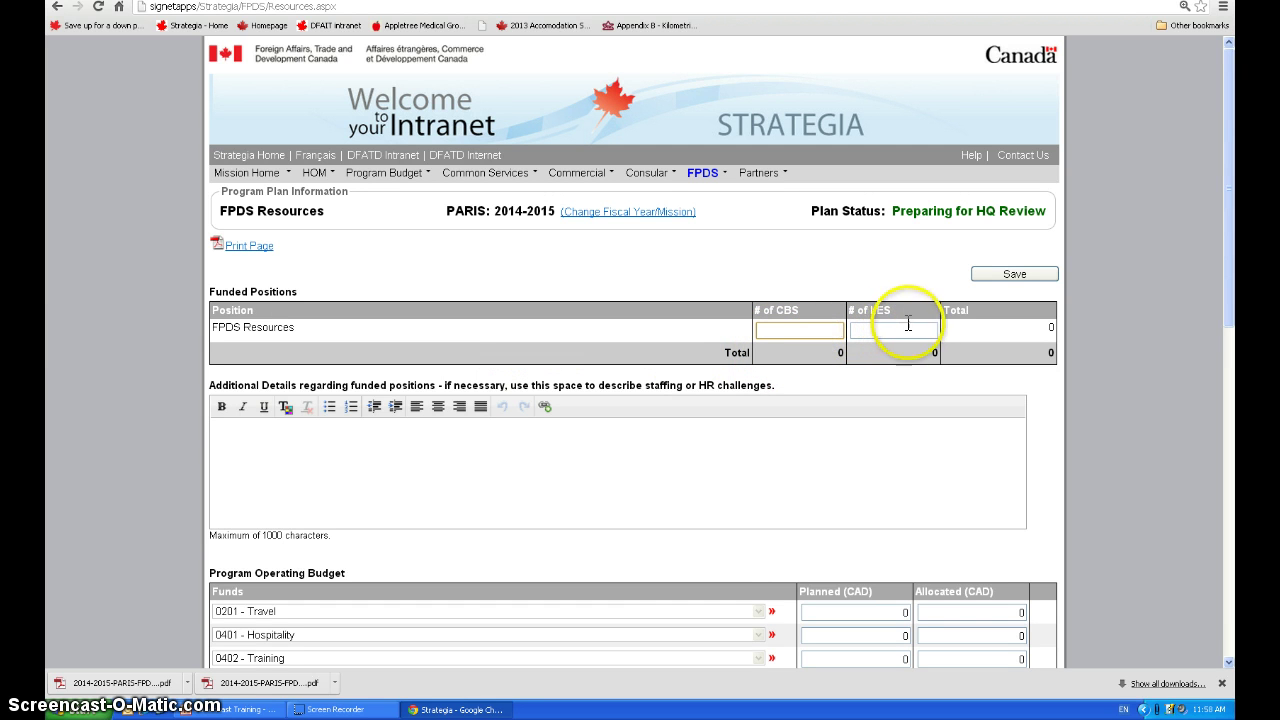
left_click(896, 328)
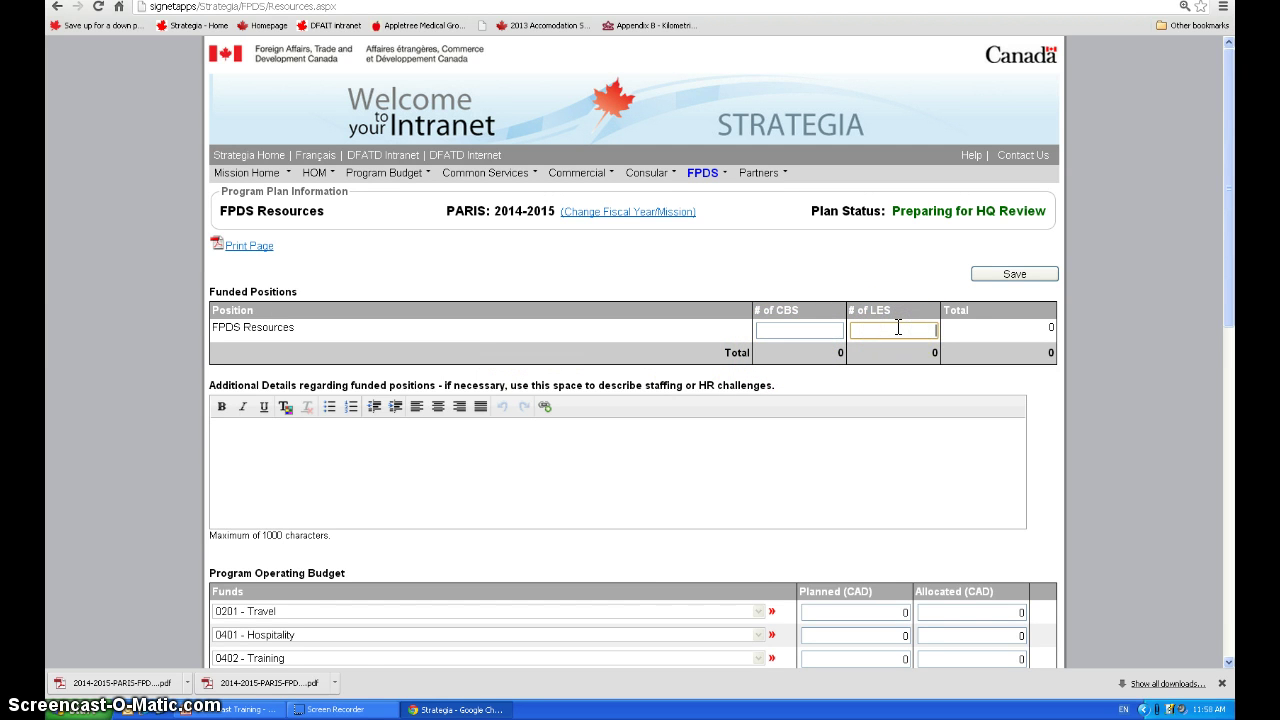
type("2")
left_click(773, 331)
type("5")
left_click(771, 332)
left_click(814, 330)
left_click(867, 330)
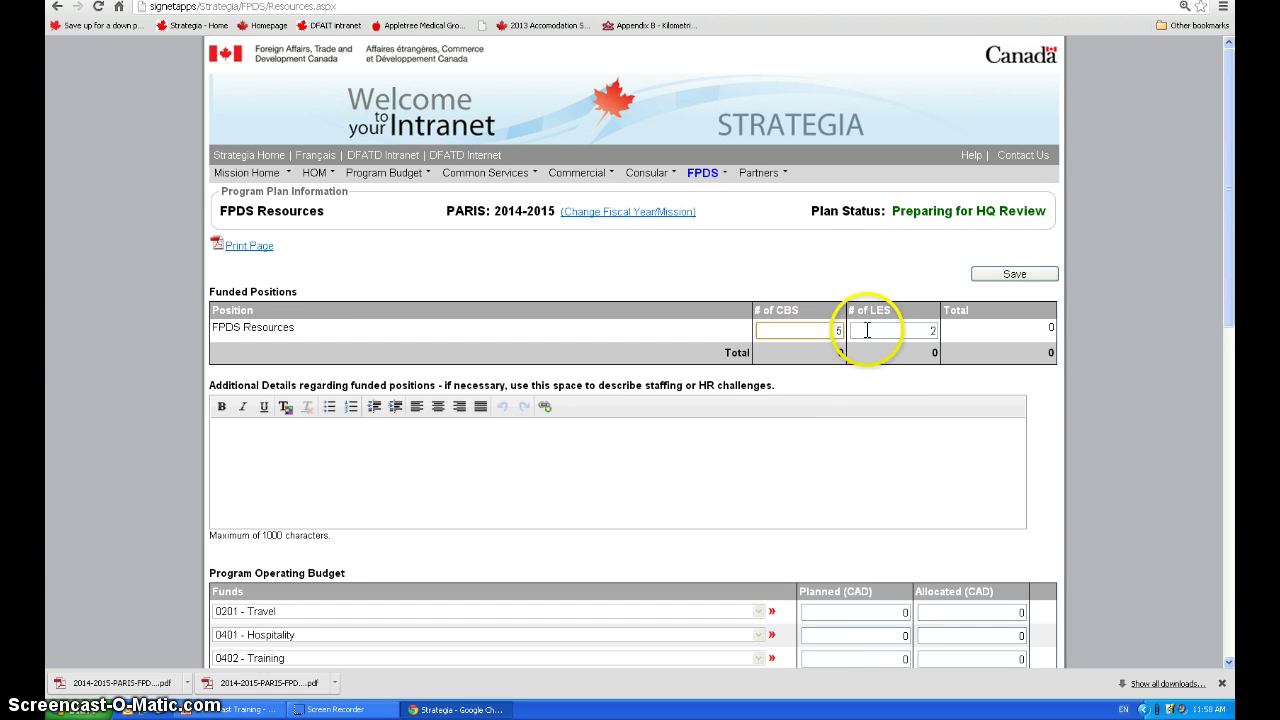
left_click(892, 330)
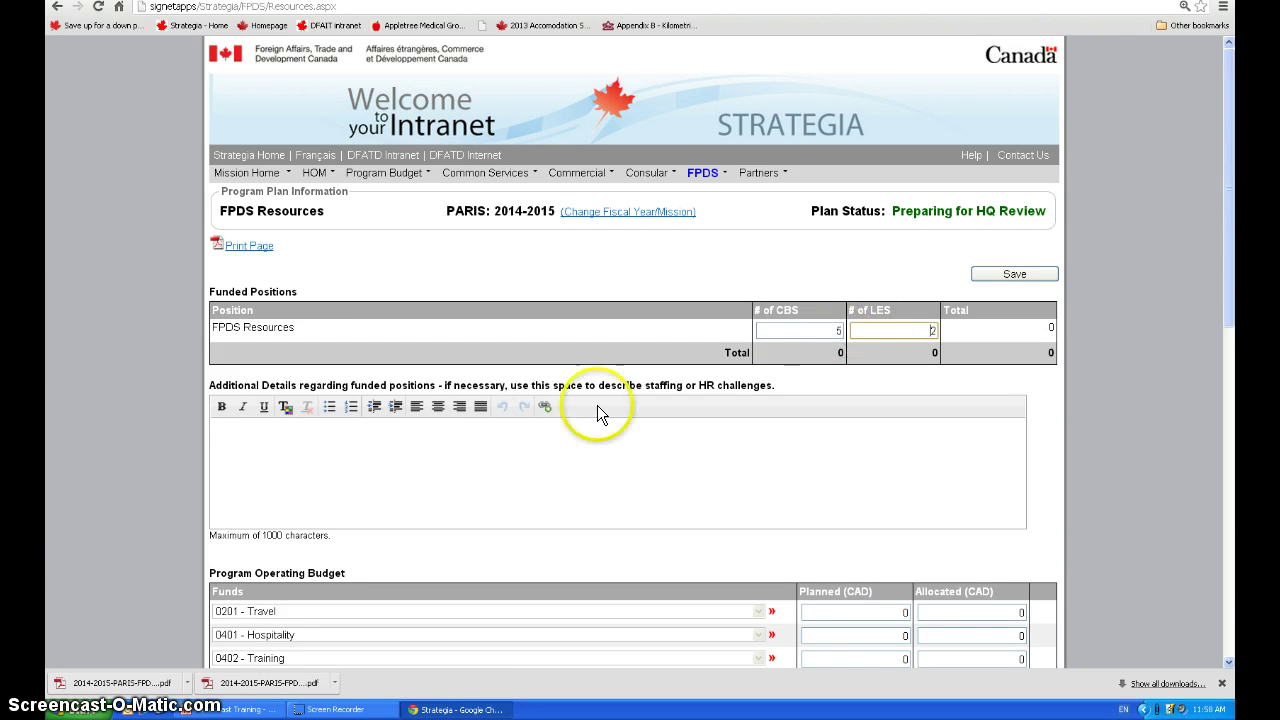
Examine the Additional Details field for funded positions and the Program Operating Budget table below it.
left_click(494, 432)
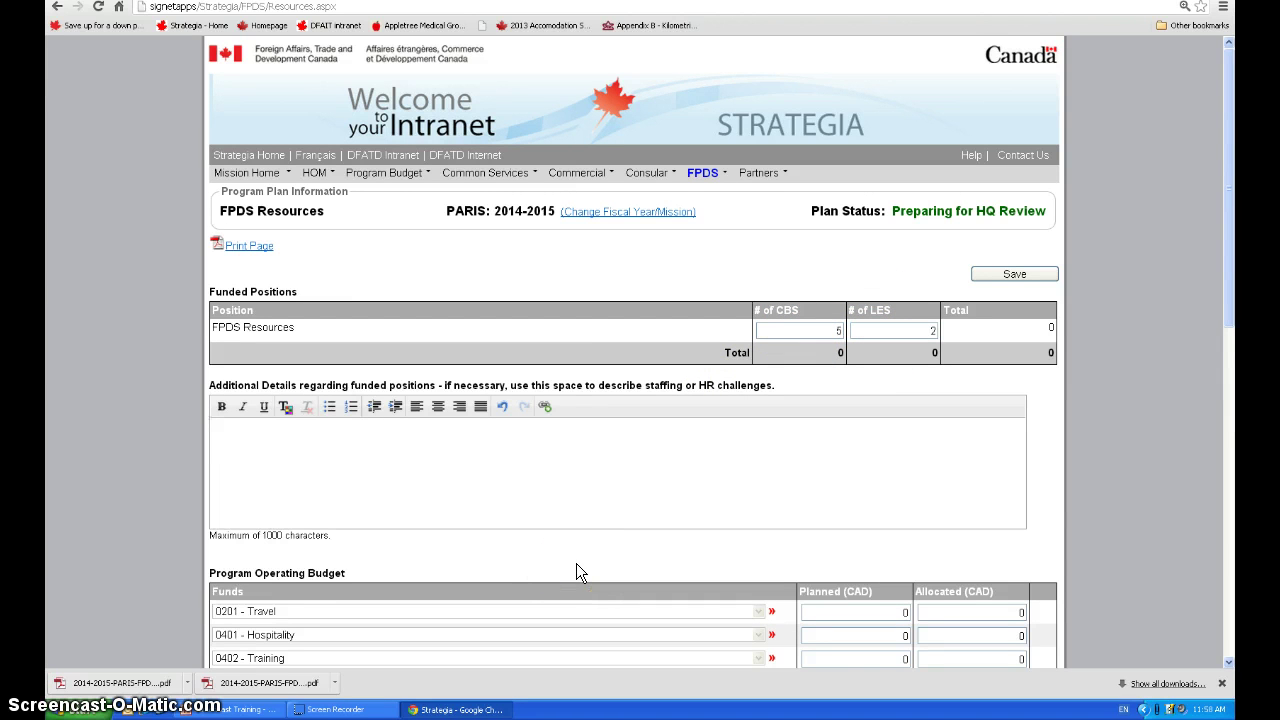
left_click(447, 438)
scroll(443, 440, "down", 1)
left_click(296, 383)
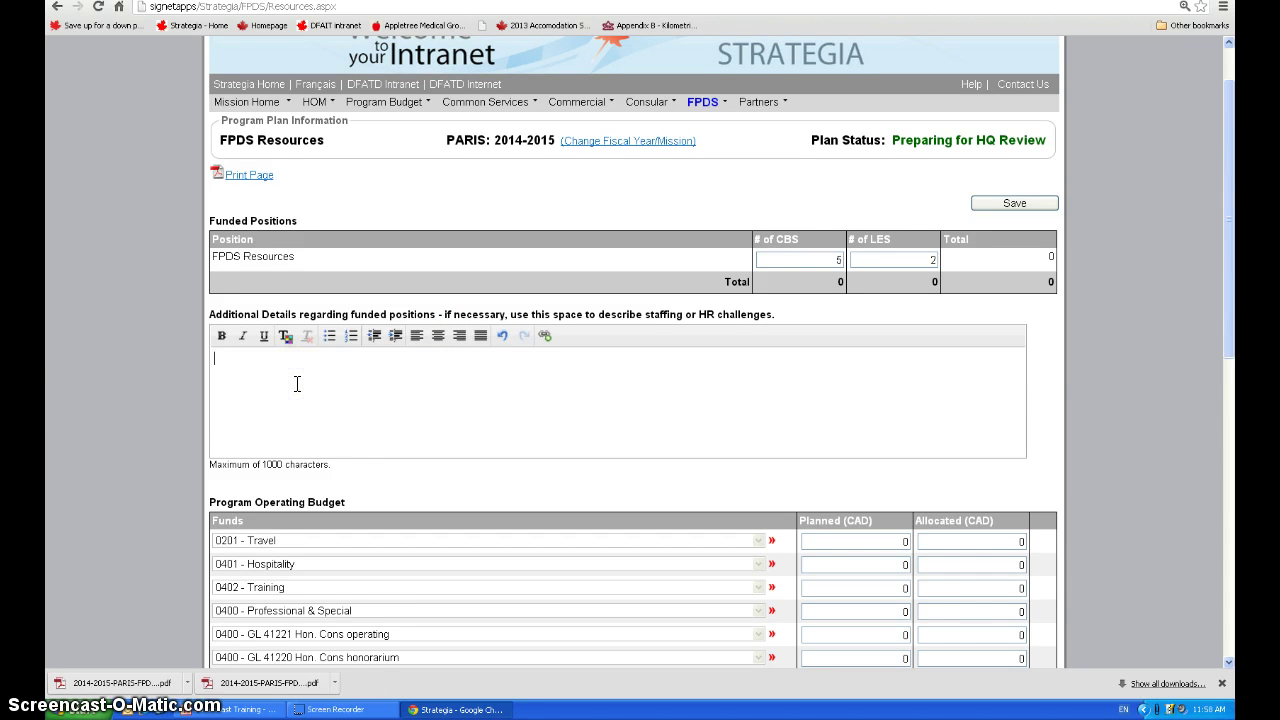
left_click(289, 380)
scroll(288, 378, "down", 1)
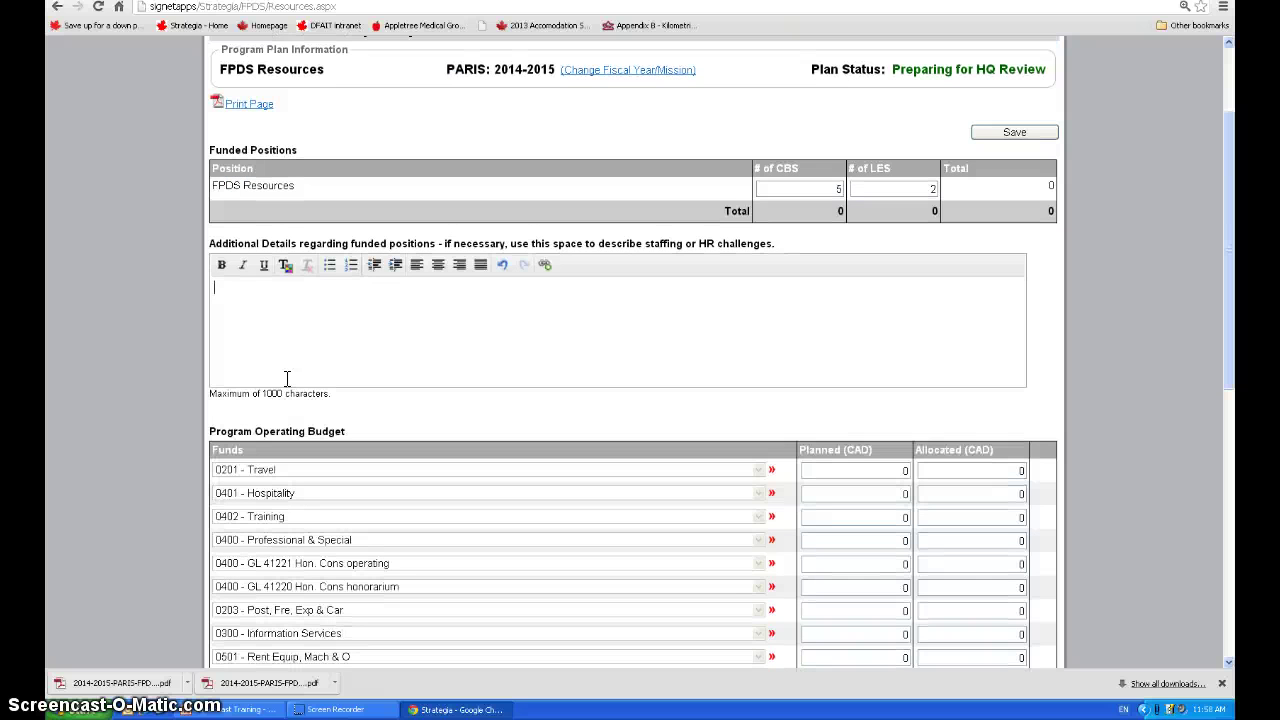
left_click(289, 379)
scroll(214, 440, "down", 2)
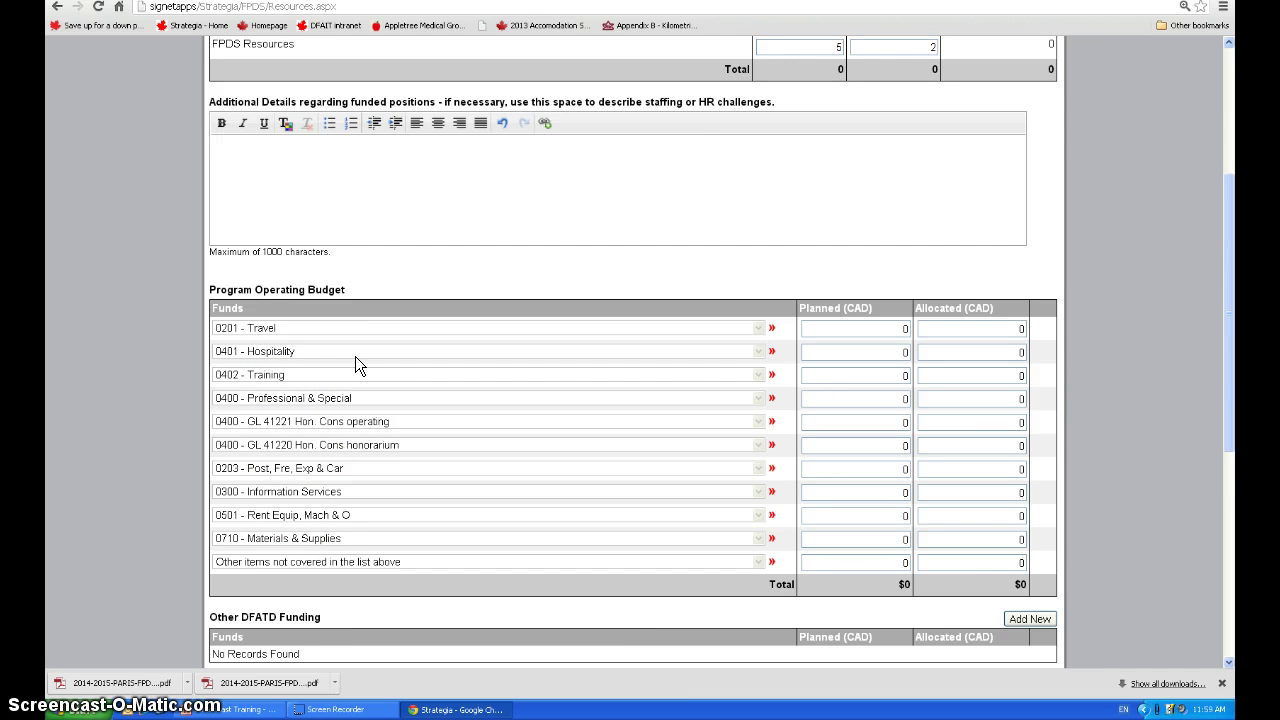
Examine the planned amount fields for Travel and Hospitality and the funding sections below the Program Operating Budget.
left_click(869, 326)
left_click(873, 349)
left_click(877, 353)
left_click(885, 353)
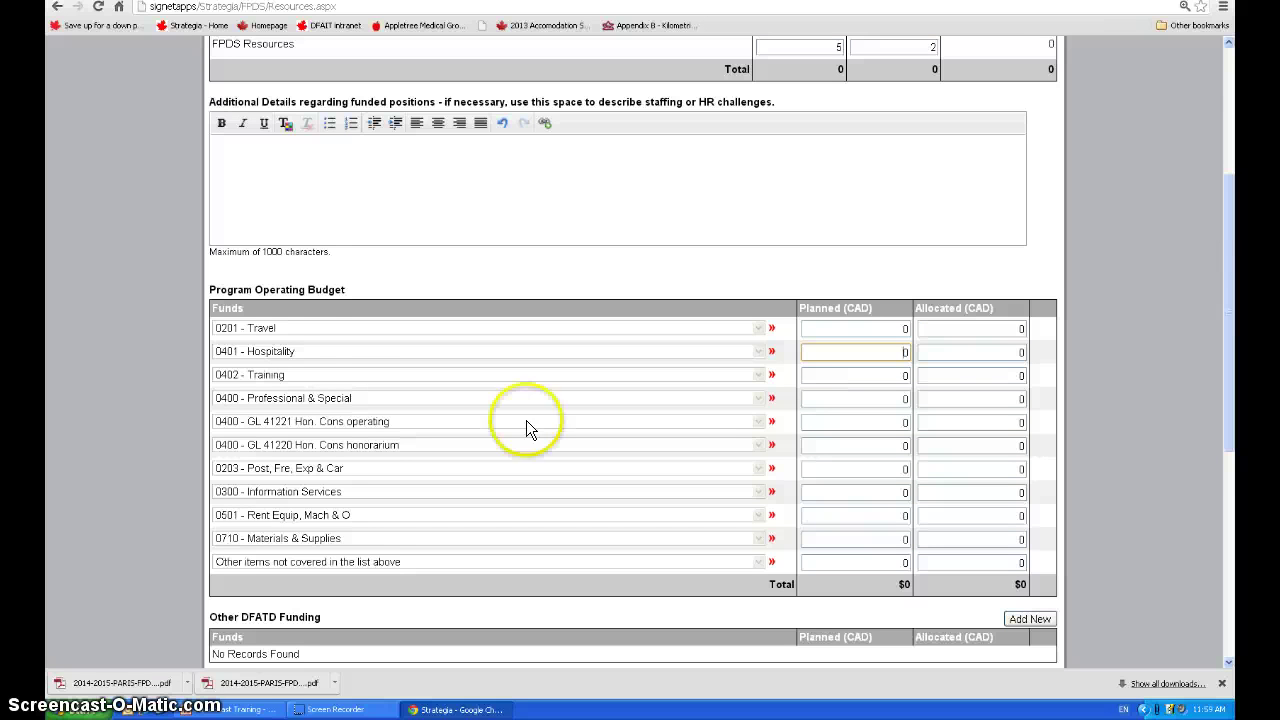
scroll(320, 443, "down", 2)
scroll(343, 548, "down", 1)
scroll(330, 570, "down", 1)
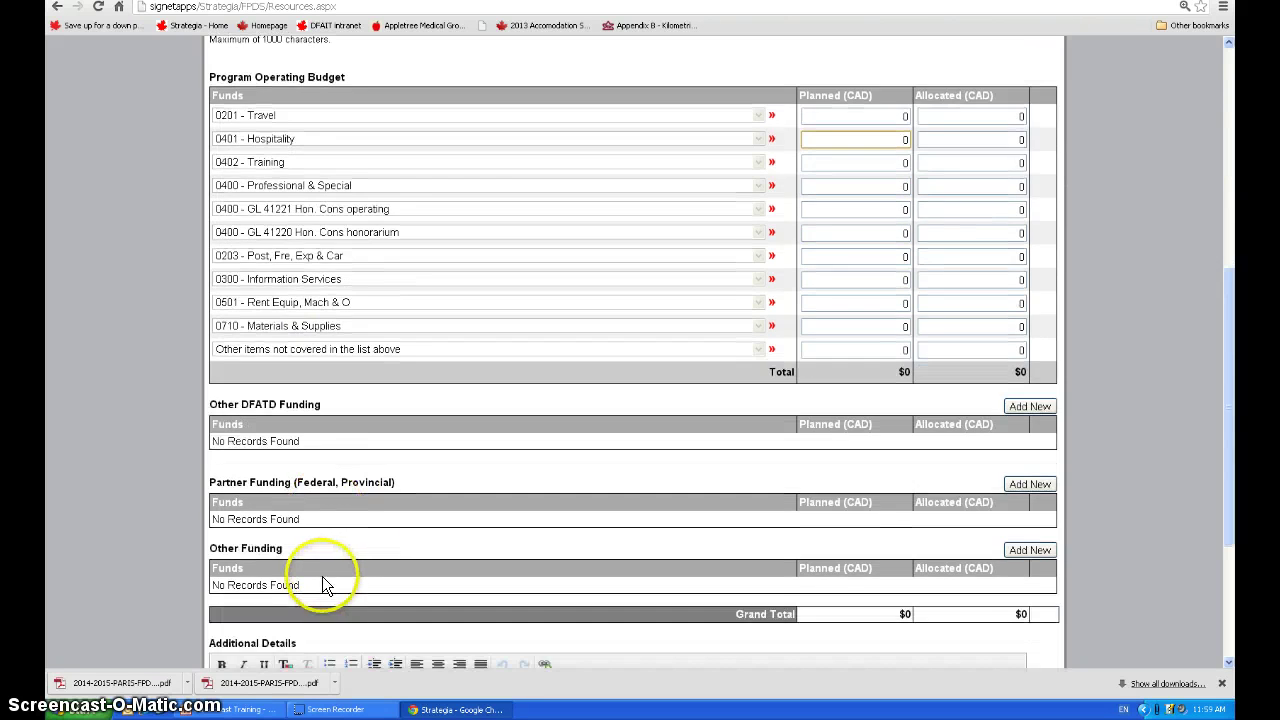
scroll(256, 601, "down", 1)
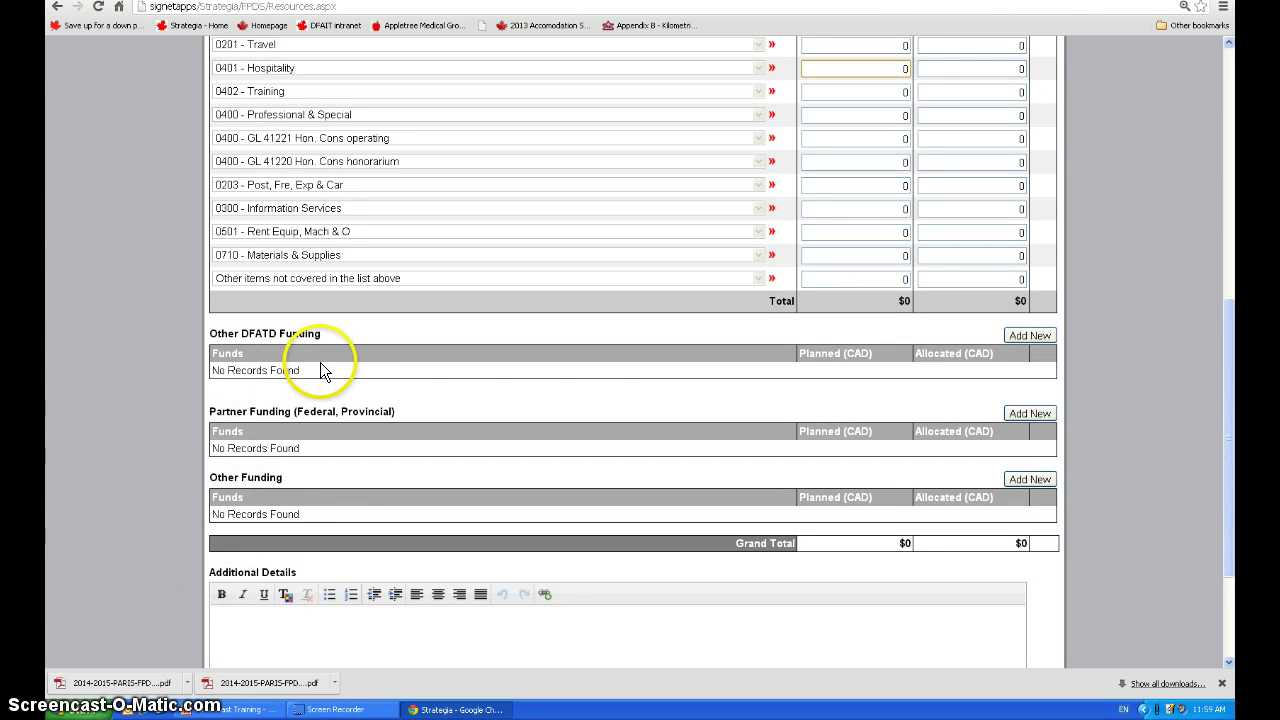
Add a row to Other DFATD Funding, review the available funds and keep Post Initiative Fund (PIF) selected.
left_click_drag(200, 372, 349, 371)
left_click(362, 380)
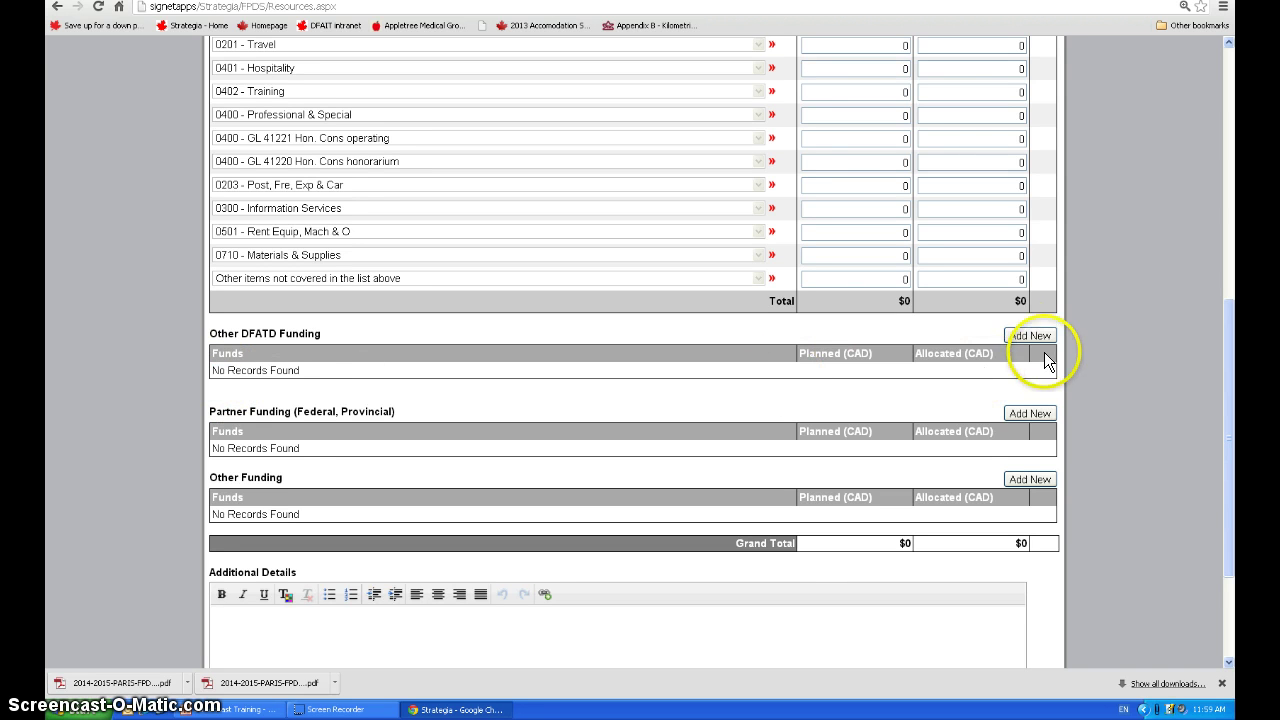
left_click(1030, 336)
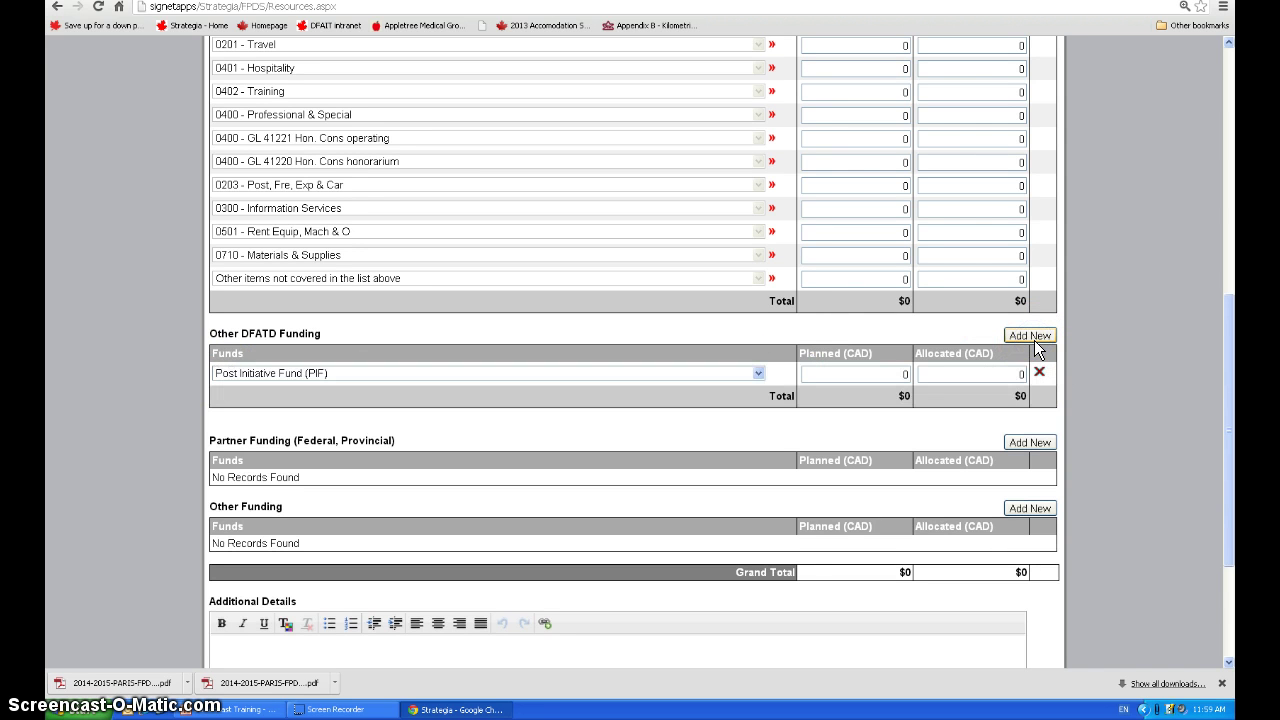
left_click(373, 380)
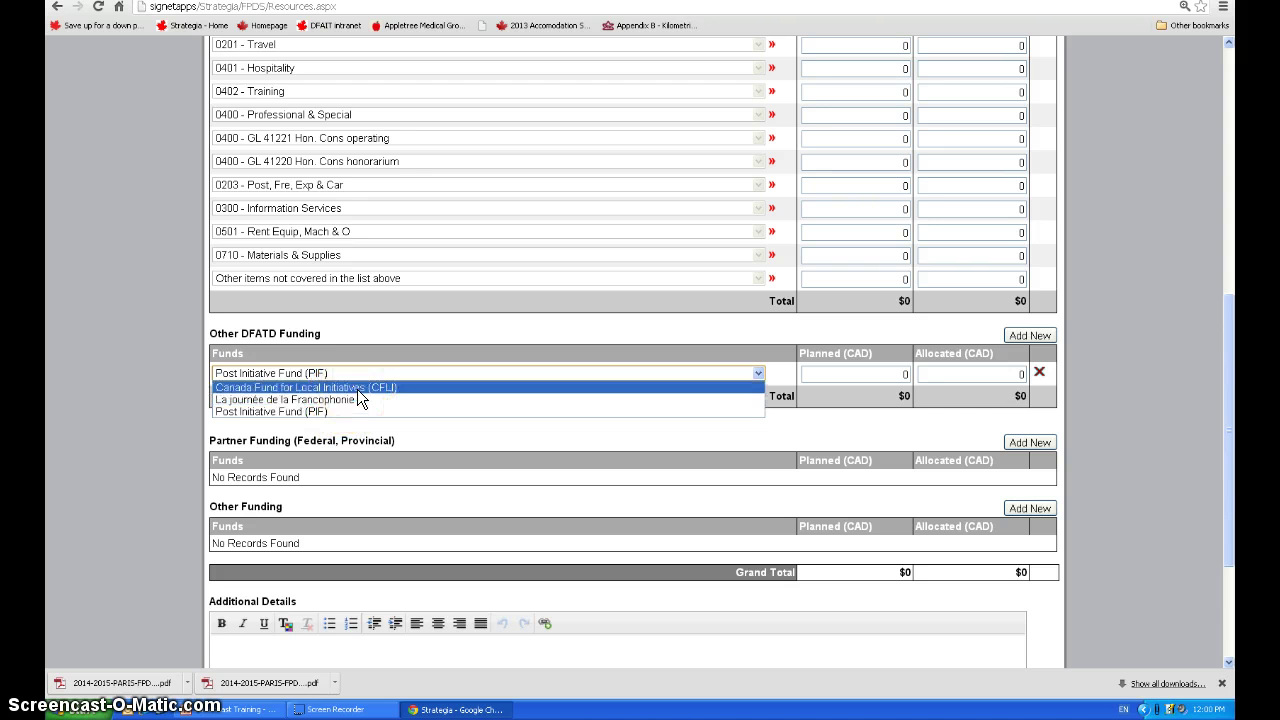
left_click(194, 384)
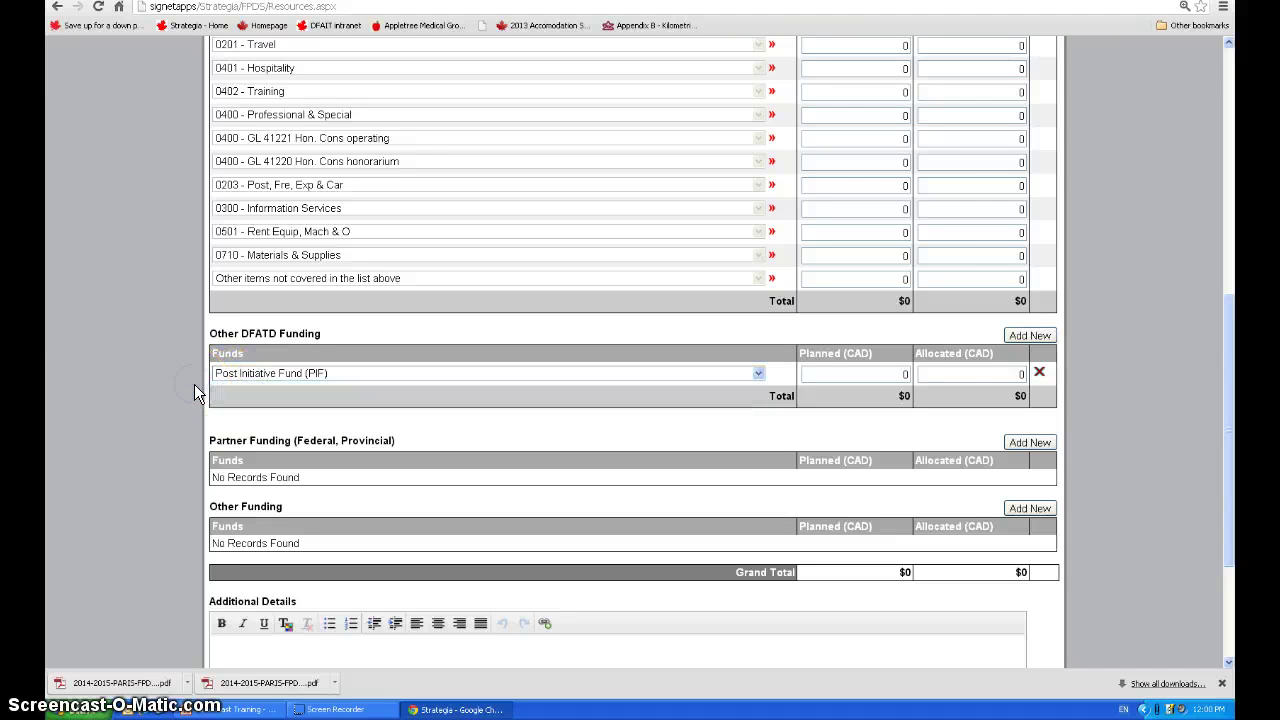
left_click(227, 374)
left_click(229, 376)
left_click(345, 402)
scroll(343, 414, "down", 1)
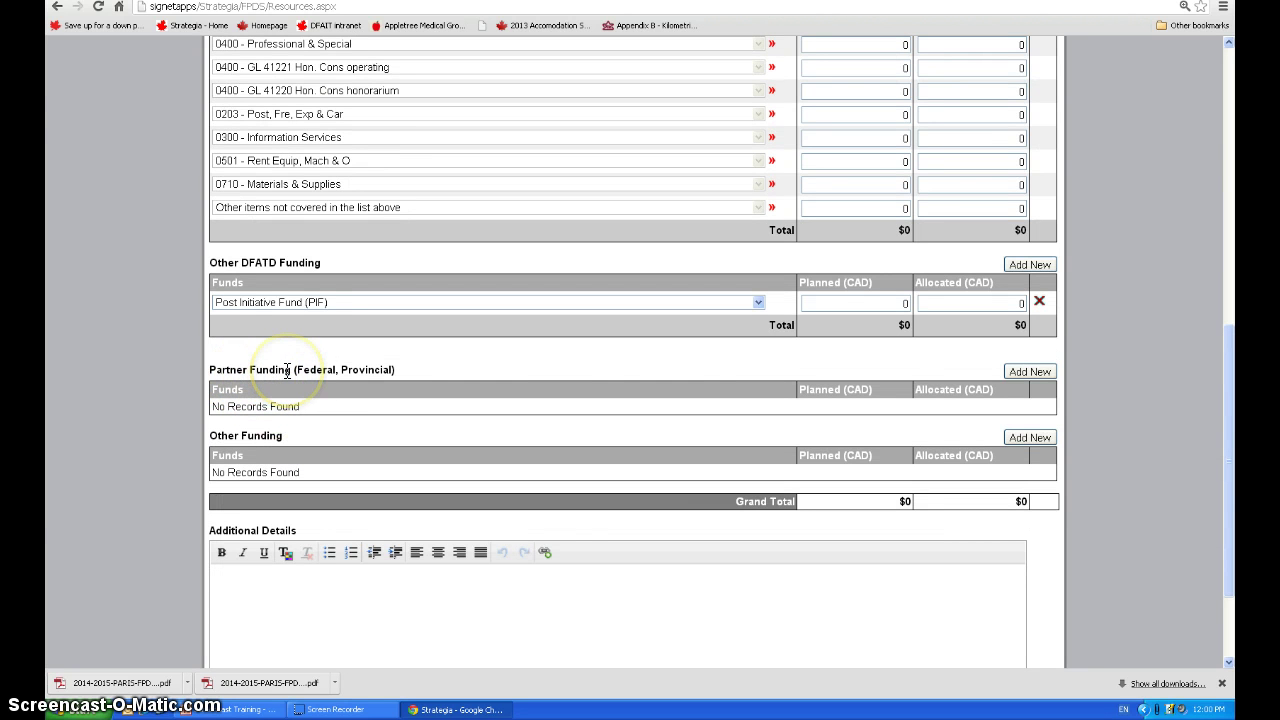
Add a Partner Funding (Federal, Provincial) row and set its fund to Atlantic Canada Opportunities Agency (Federal).
left_click(1041, 373)
left_click(296, 444)
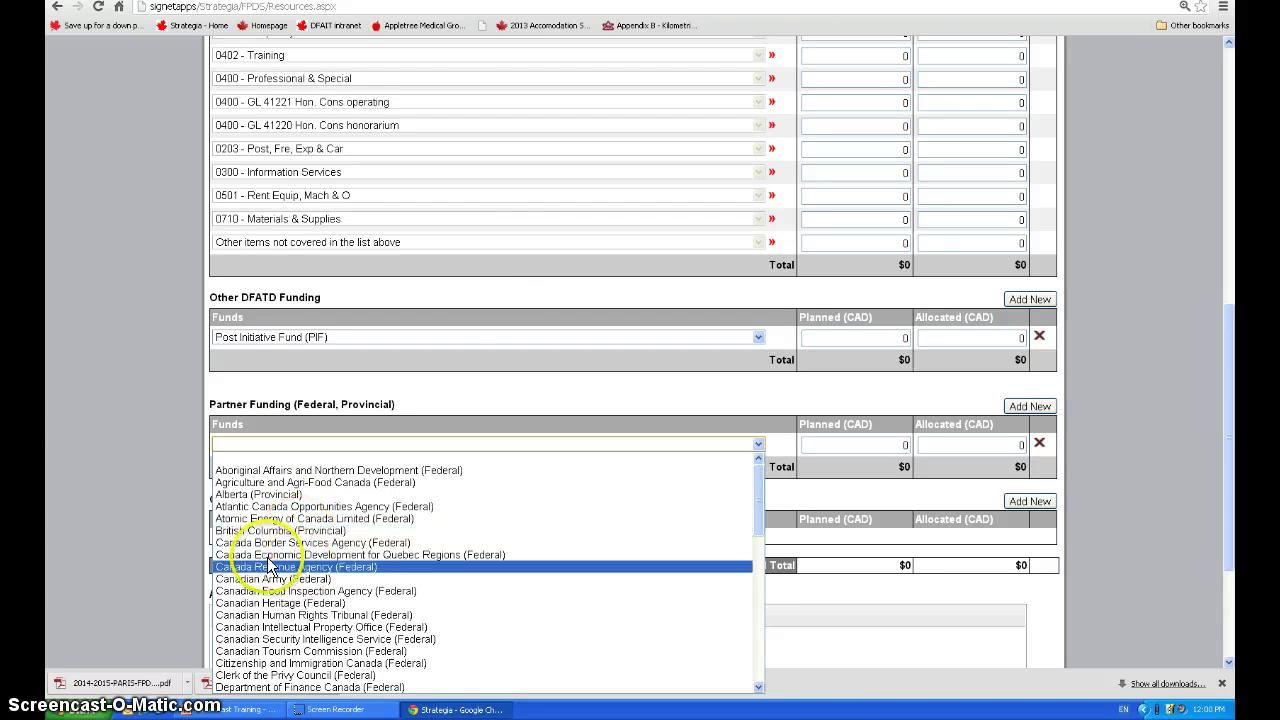
left_click(129, 491)
scroll(309, 475, "down", 3)
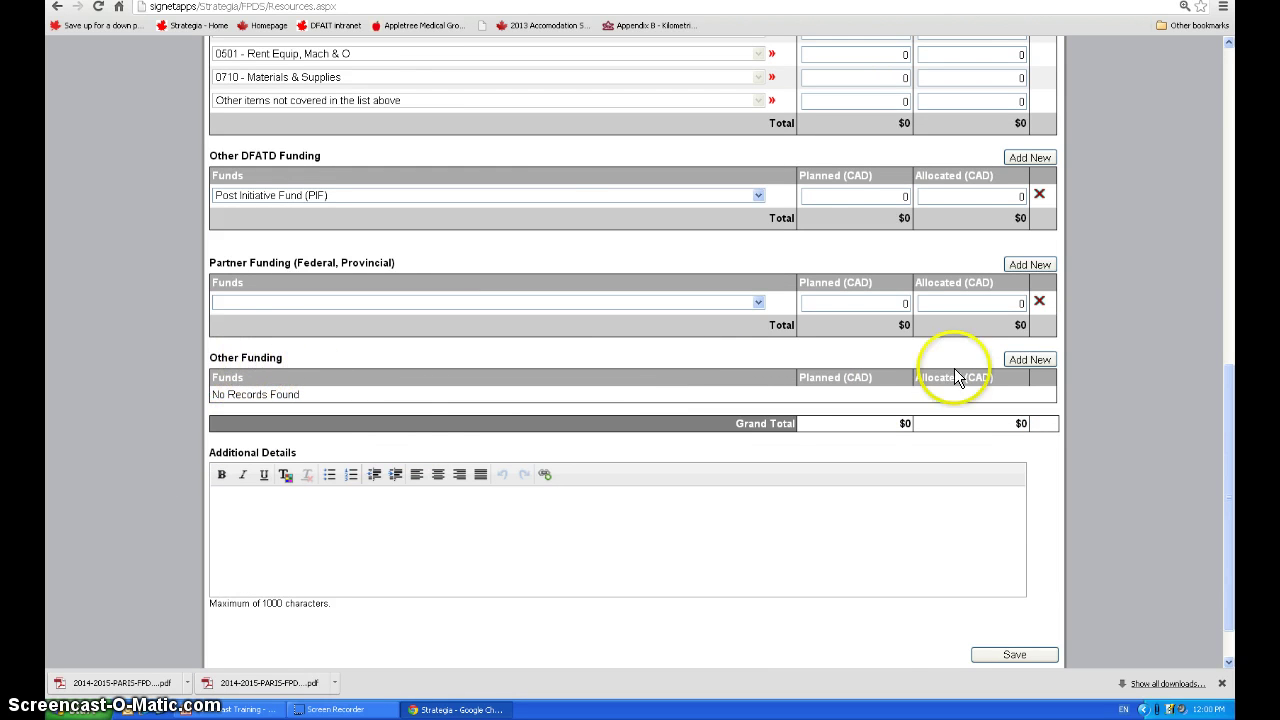
left_click(1045, 360)
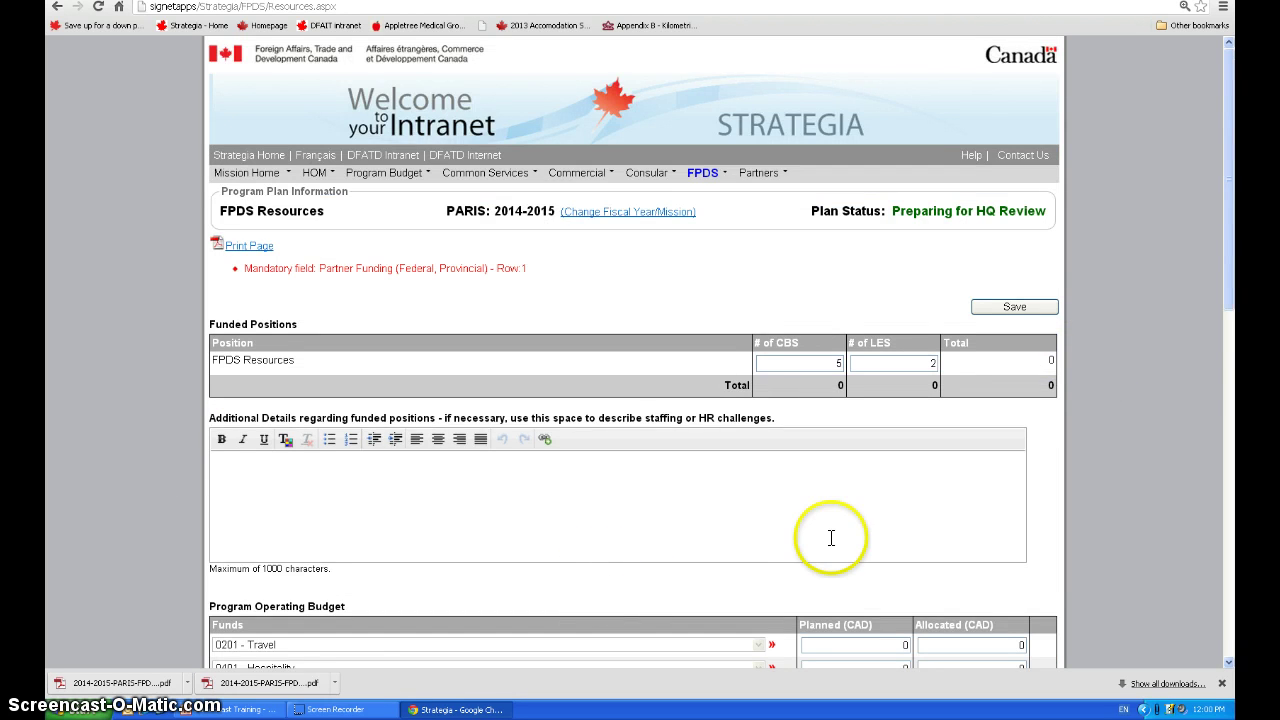
scroll(829, 534, "down", 2)
scroll(815, 531, "down", 5)
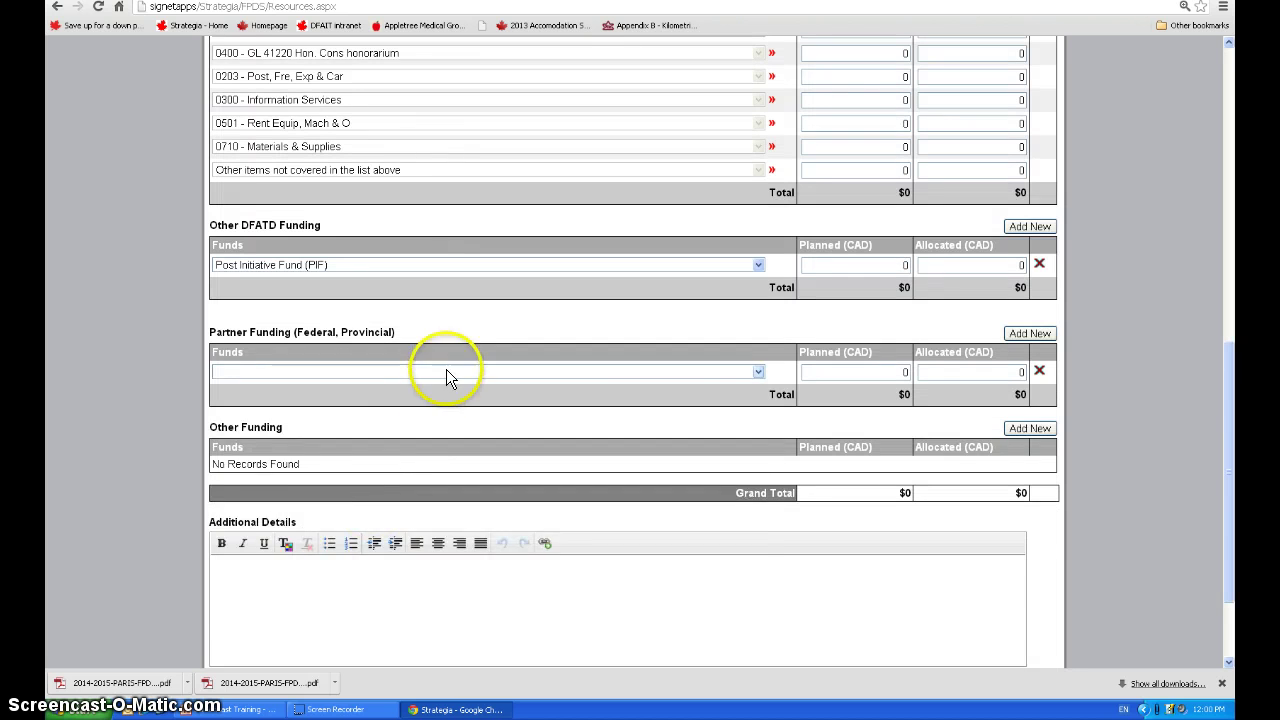
left_click(446, 371)
left_click(431, 434)
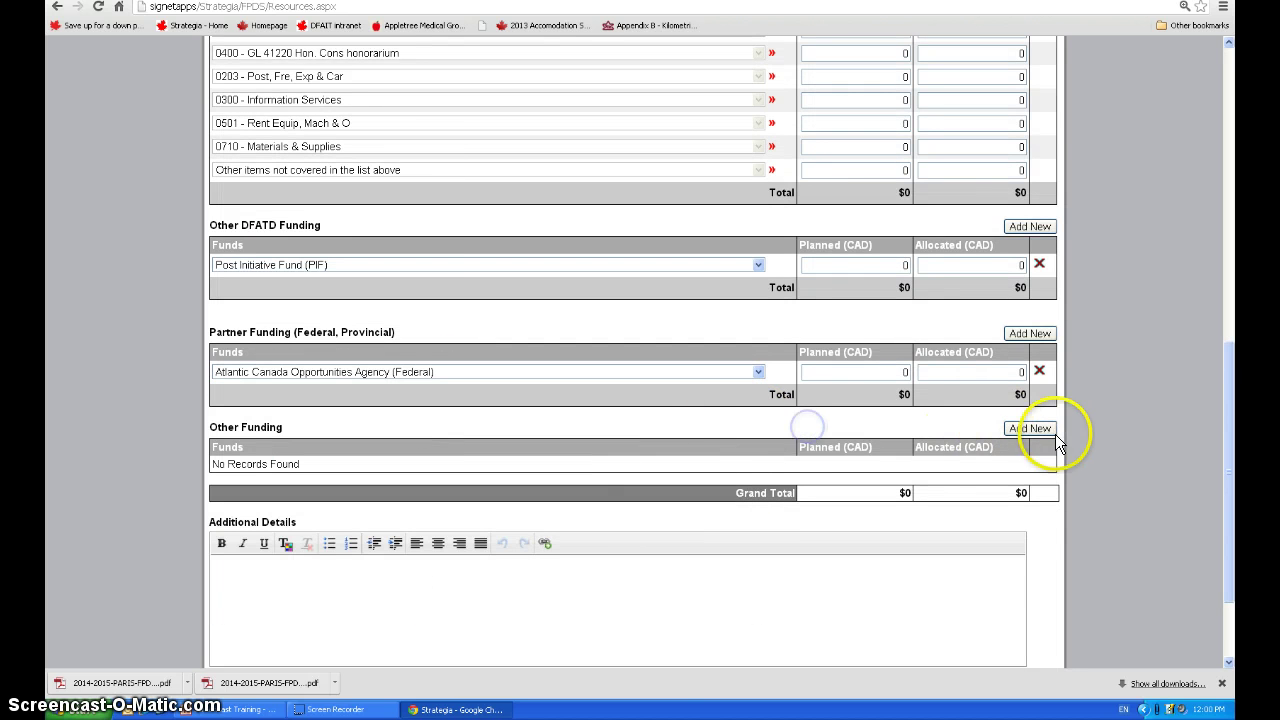
Add a row to Other Funding and mark it as Private Firm.
left_click(1045, 436)
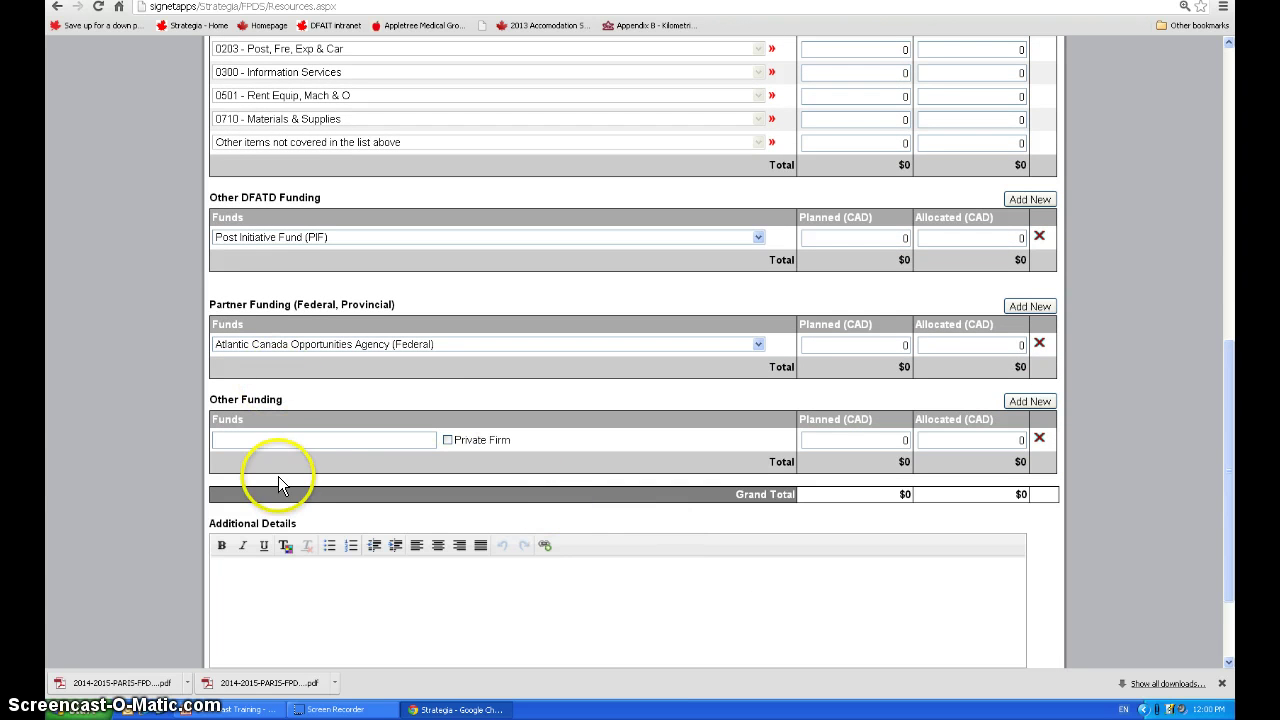
left_click(323, 440)
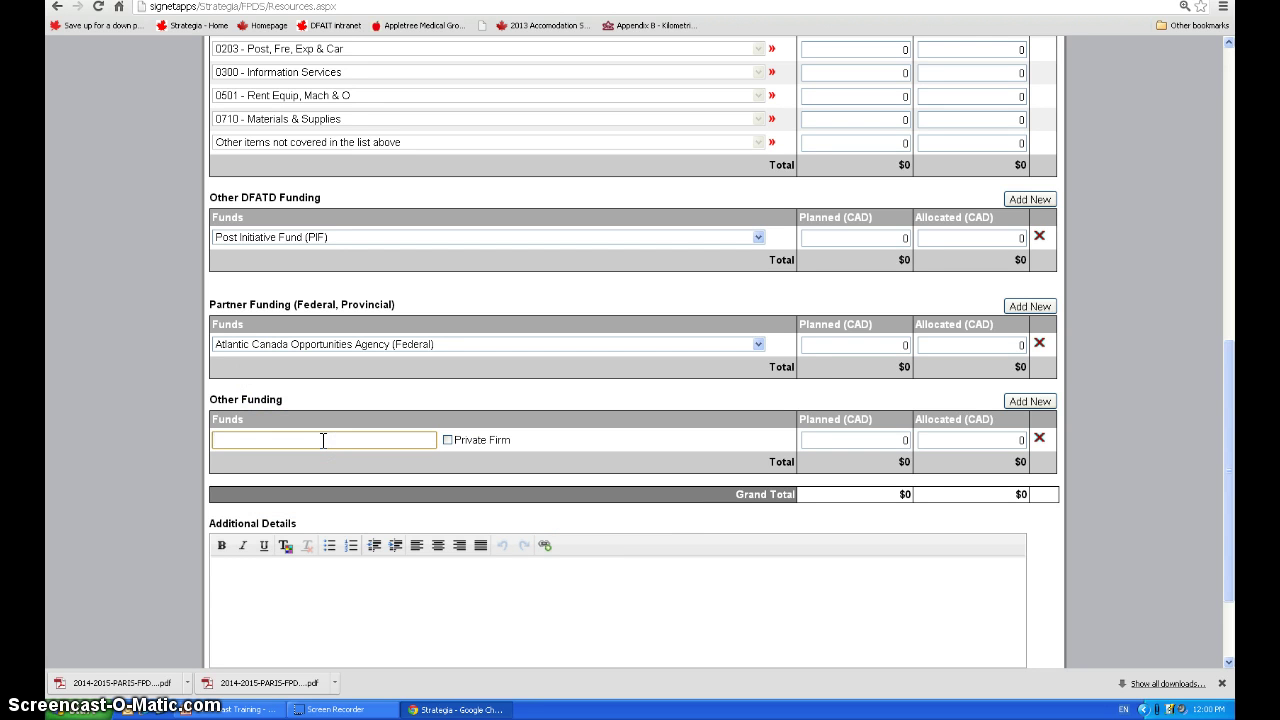
left_click(447, 440)
left_click(372, 443)
Check the Additional Details field below the grand total and try to save the FPDS Resources page.
left_click(226, 600)
scroll(226, 600, "down", 2)
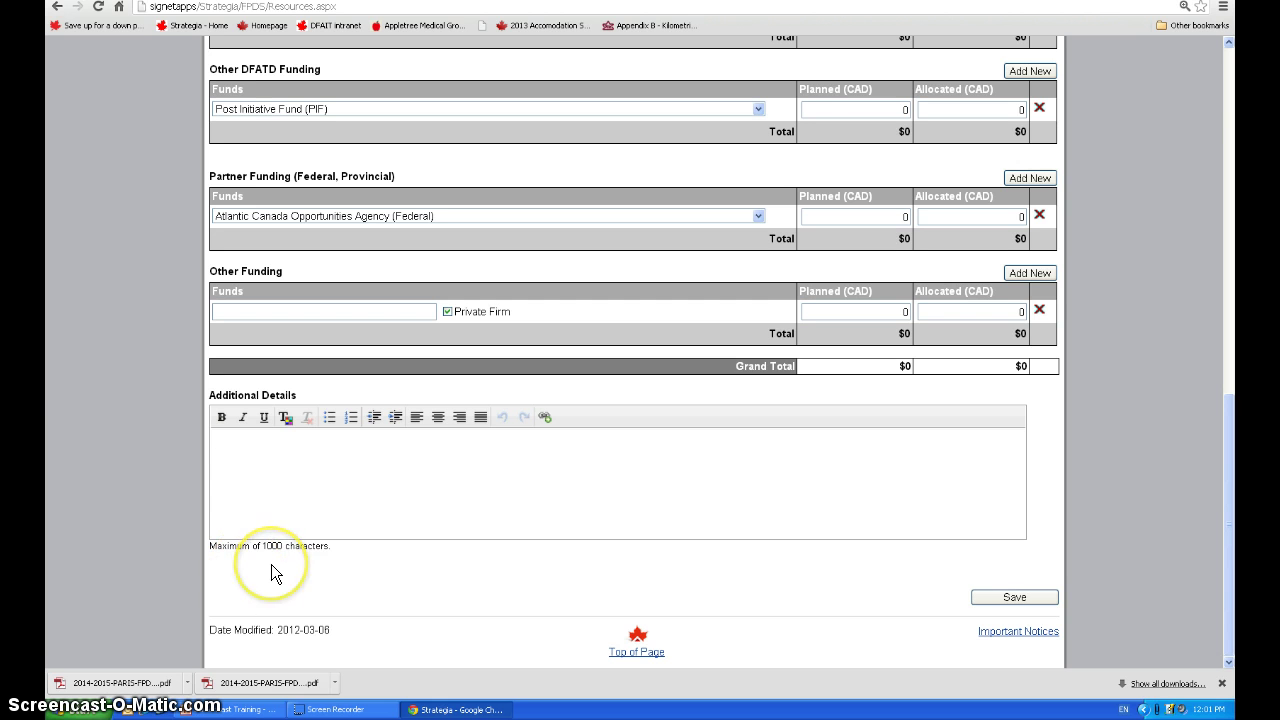
left_click(330, 497)
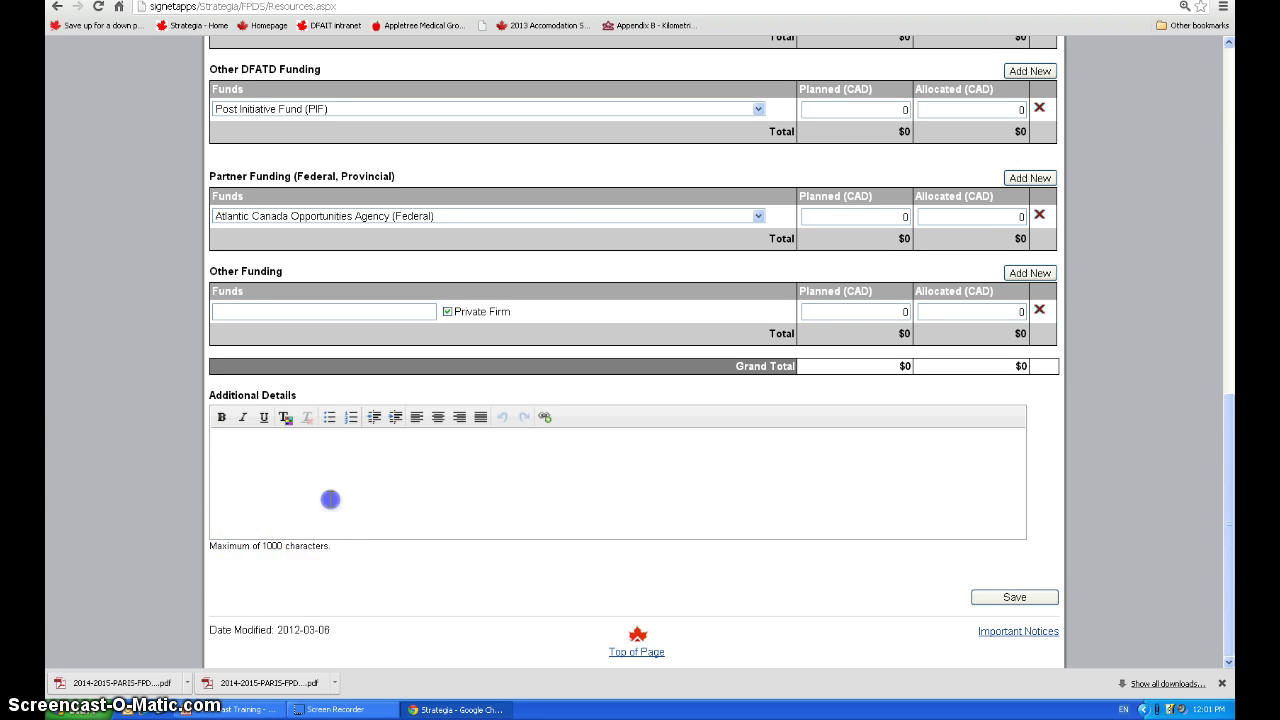
left_click(363, 506)
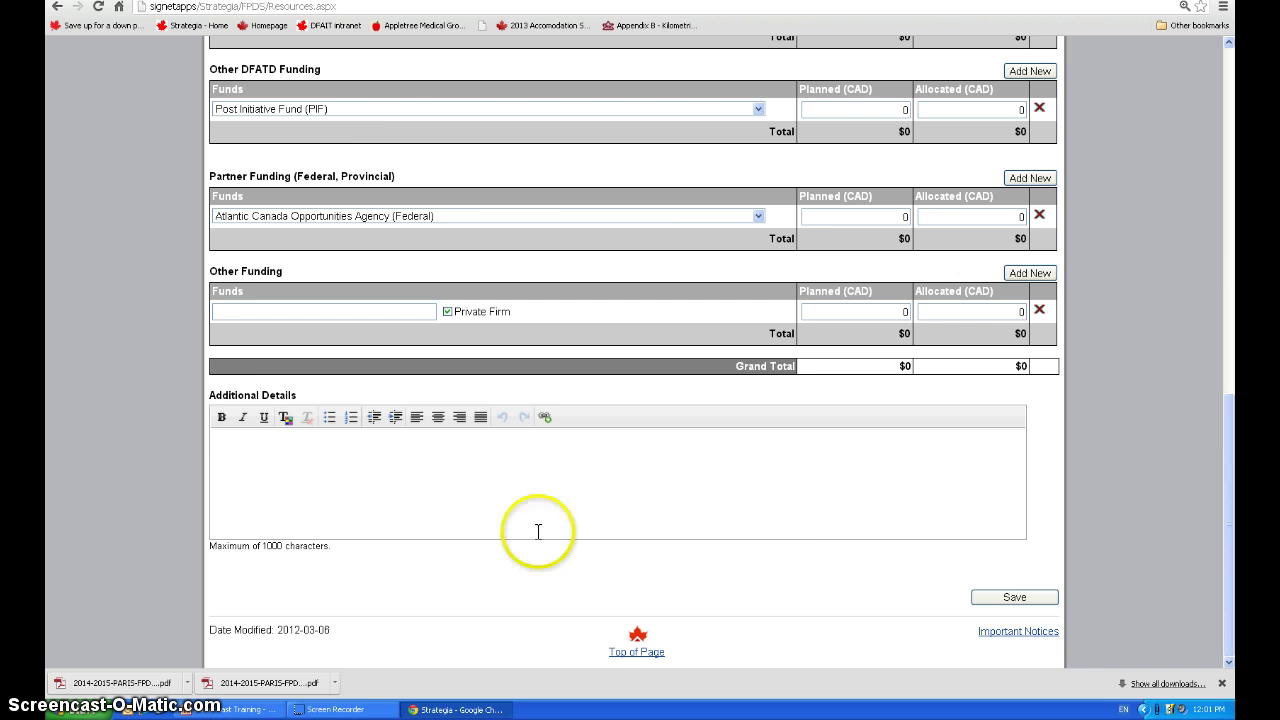
left_click(1006, 598)
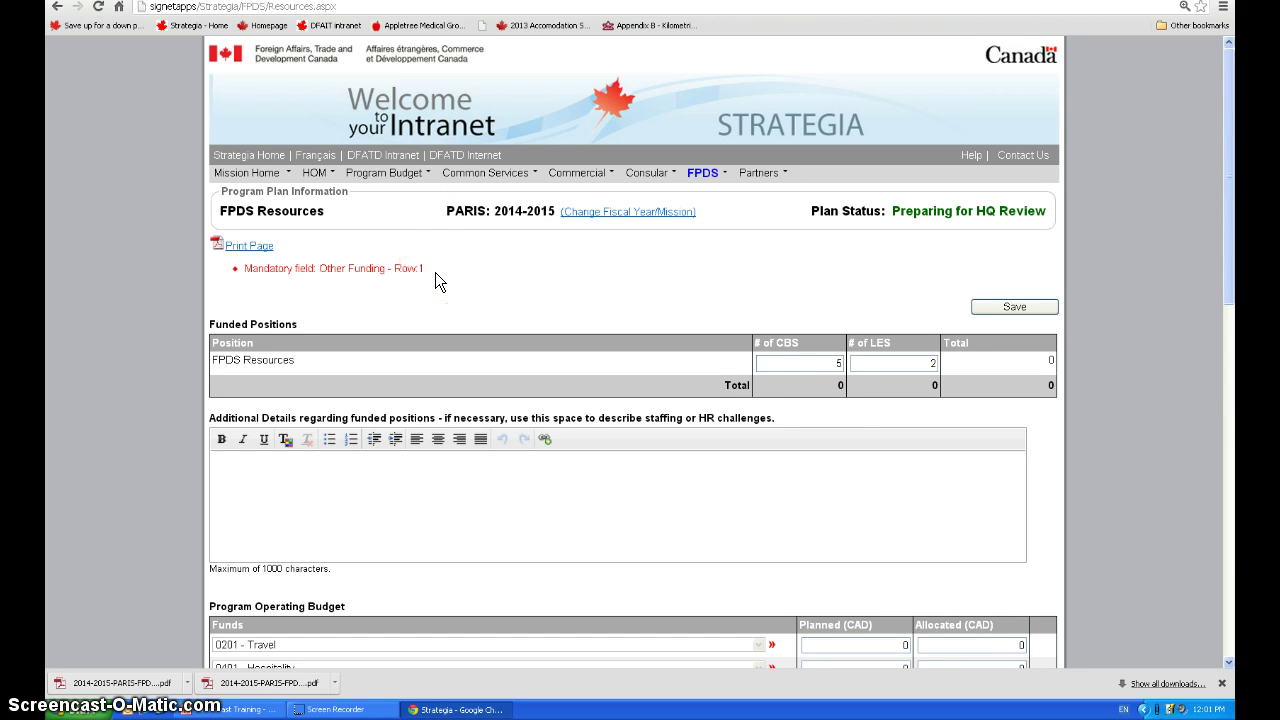
left_click(406, 266)
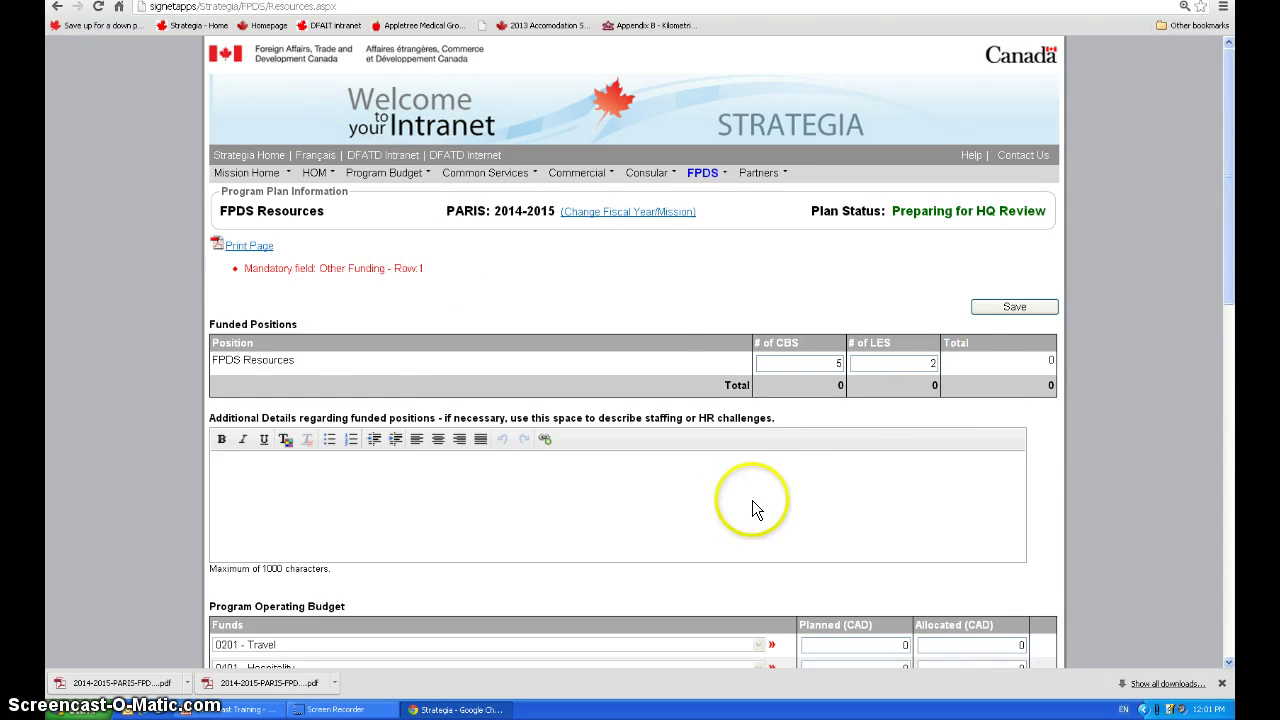
Enter "c" as the fund name in the Other Funding row and save the FPDS Resources page.
scroll(752, 509, "down", 8)
left_click(357, 466)
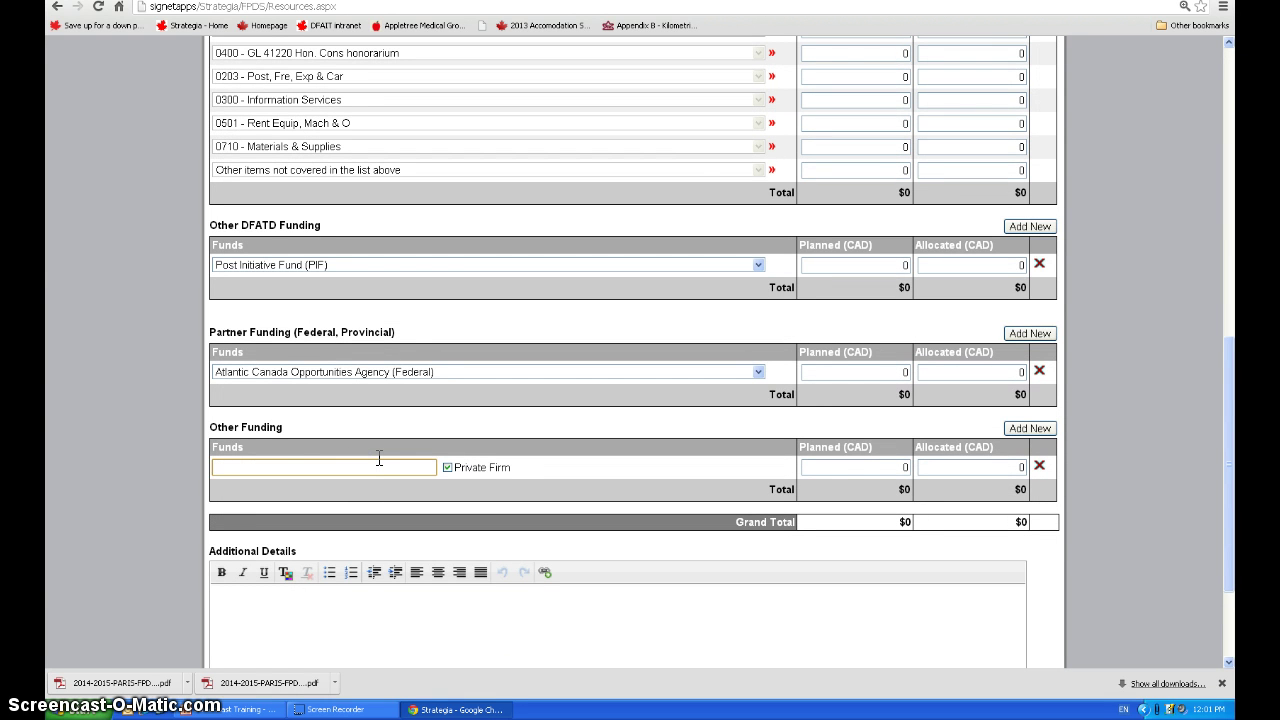
type("c")
left_click(908, 468)
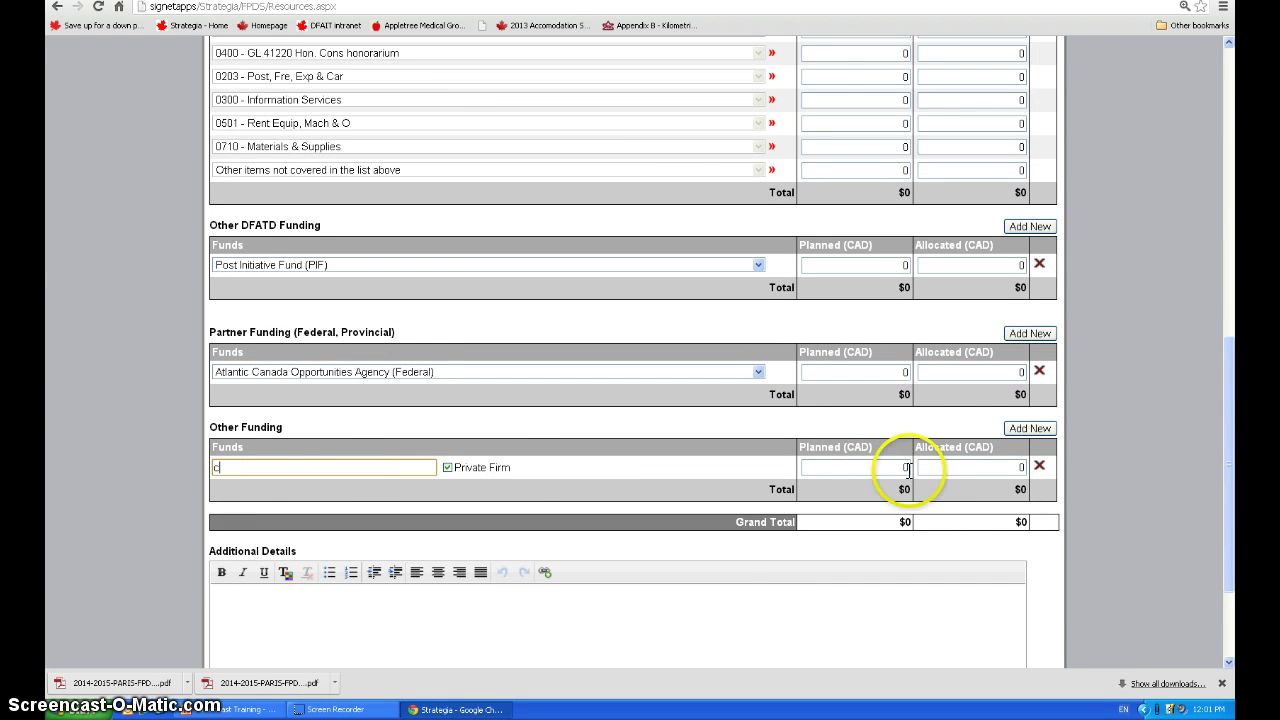
left_click(1034, 432)
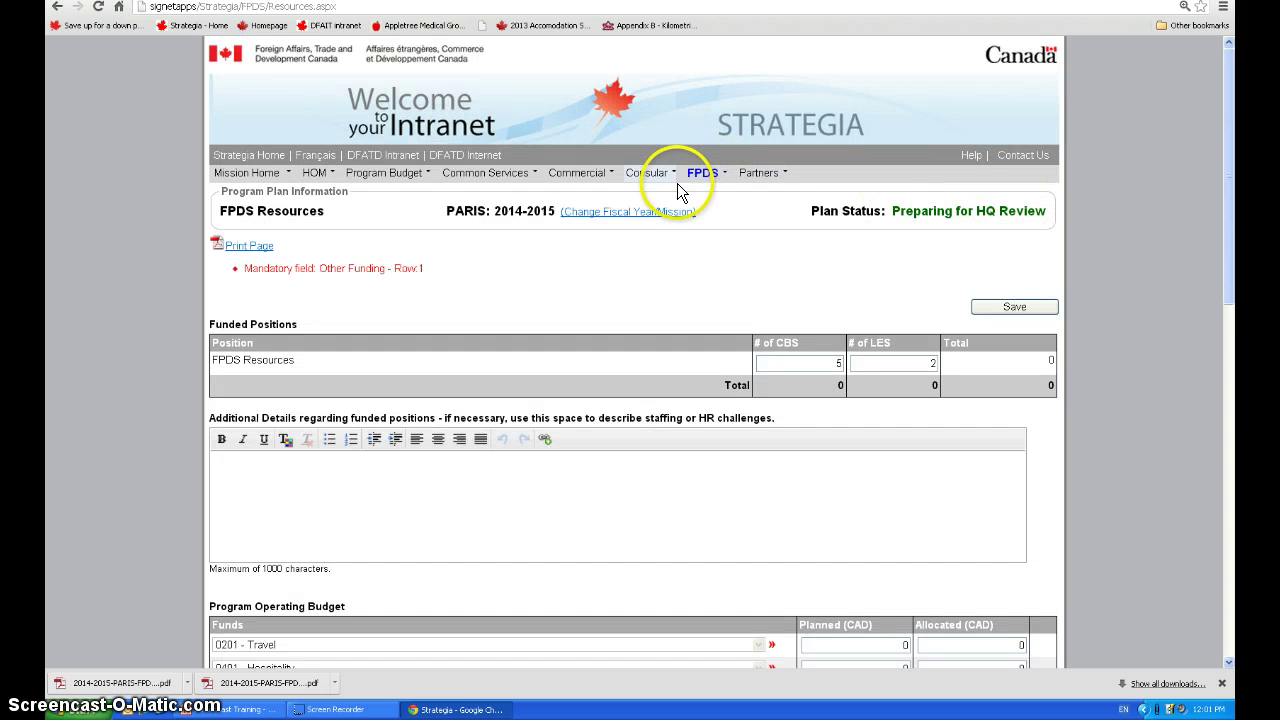
left_click(705, 173)
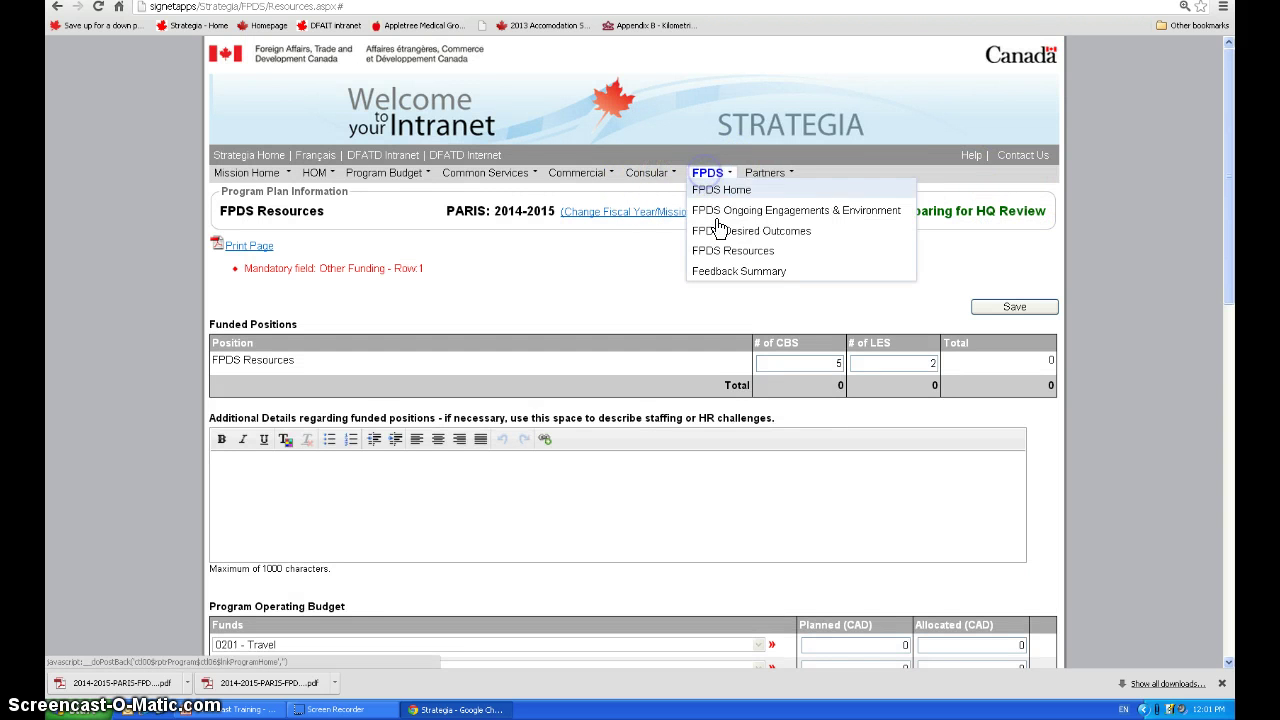
left_click(1014, 307)
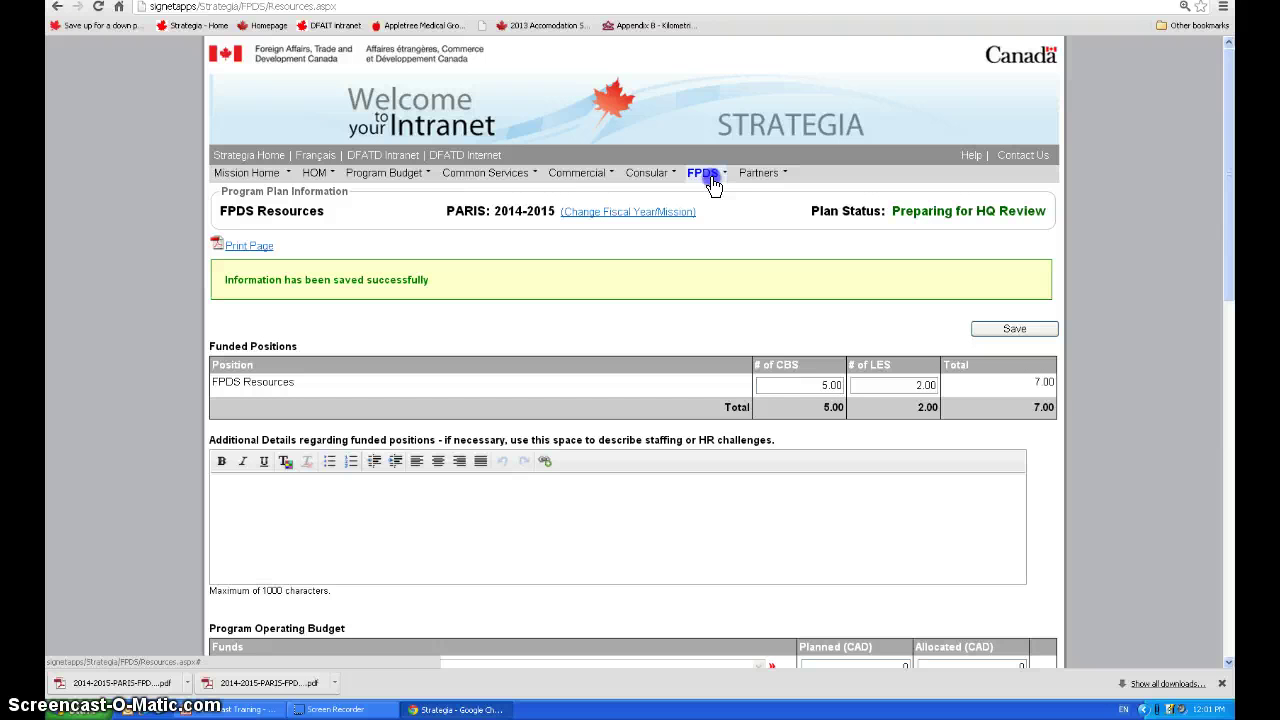
Go to the FPDS home page and send the PARIS 2014-2015 plan to HQ for review, confirming the plan status change.
left_click(706, 175)
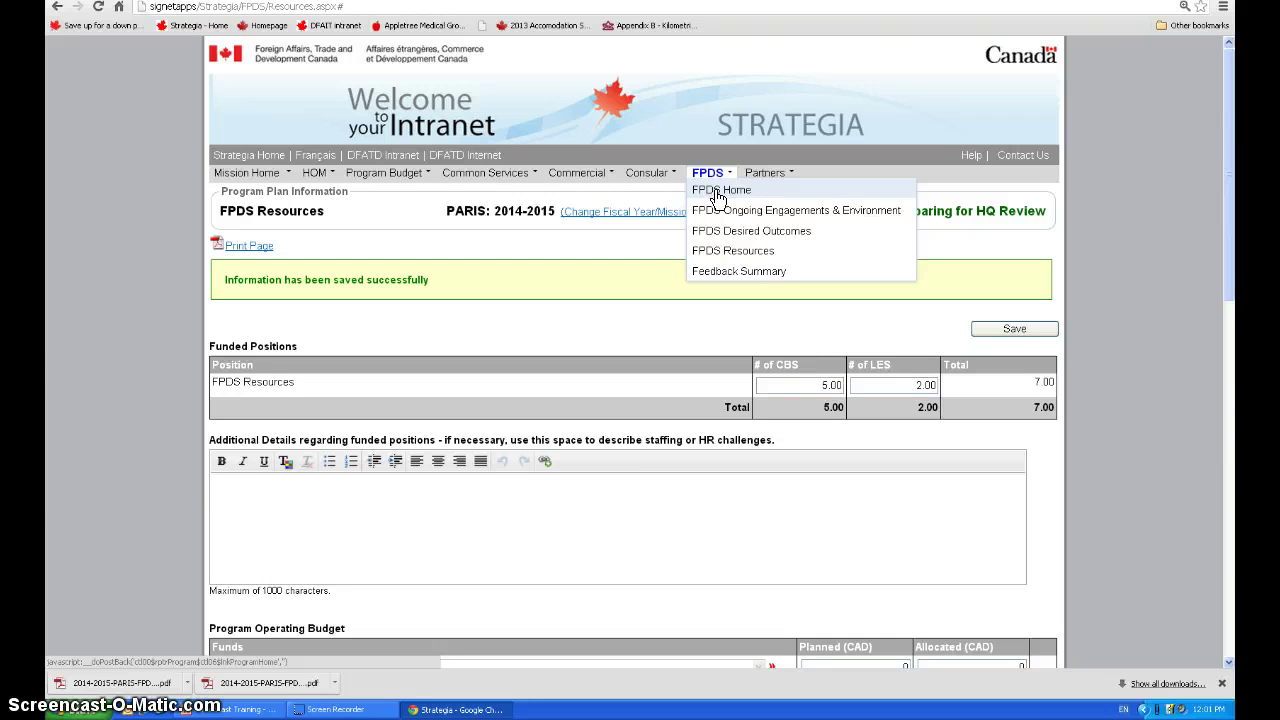
left_click(718, 193)
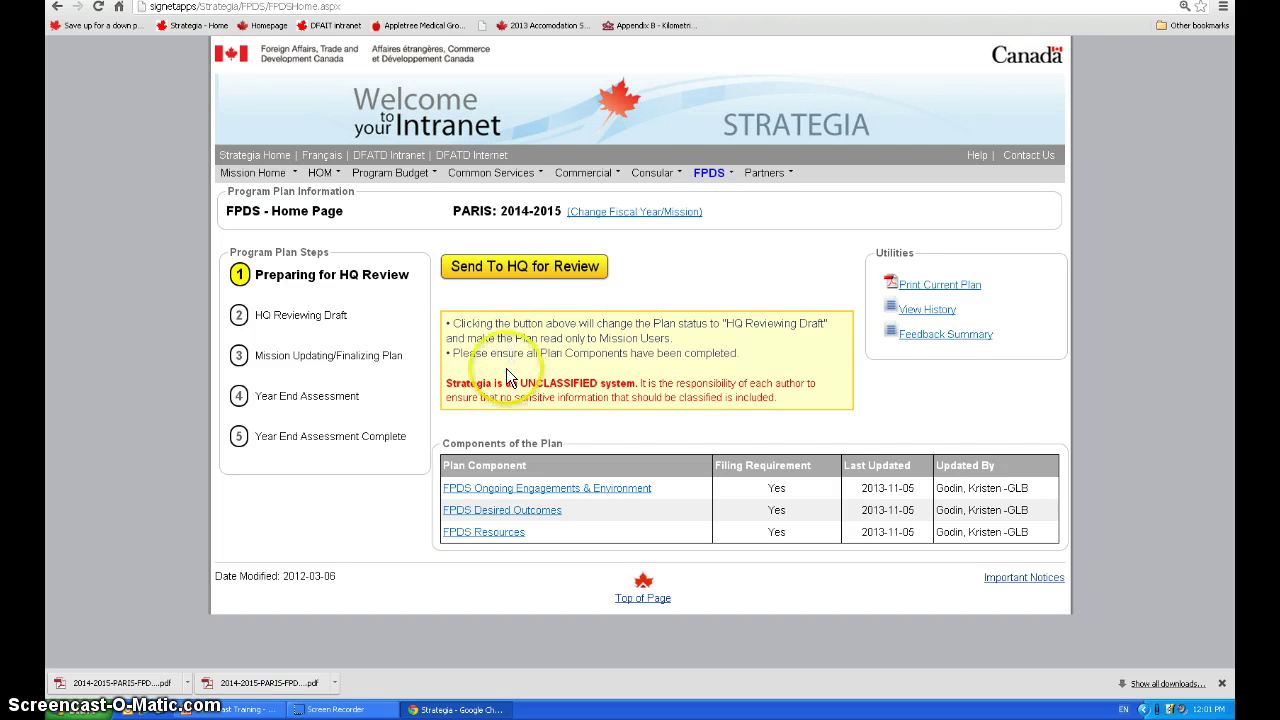
left_click_drag(245, 275, 398, 273)
left_click(408, 278)
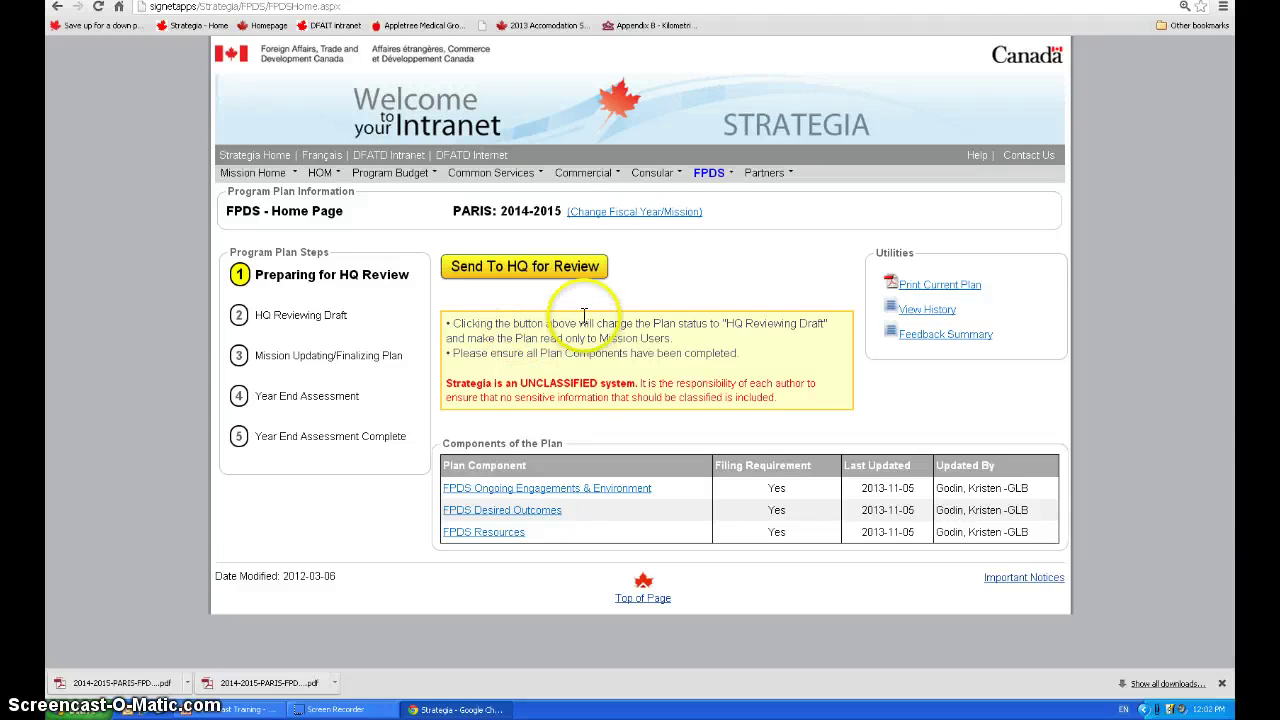
left_click(537, 274)
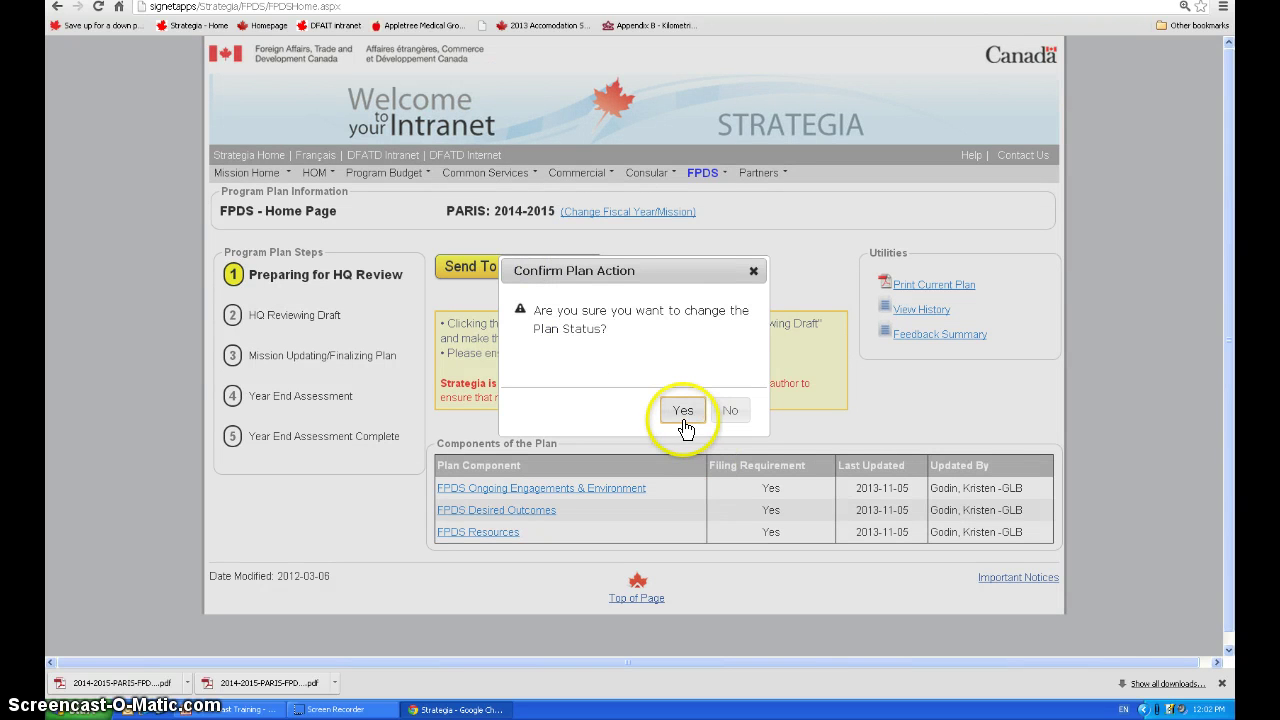
left_click(680, 422)
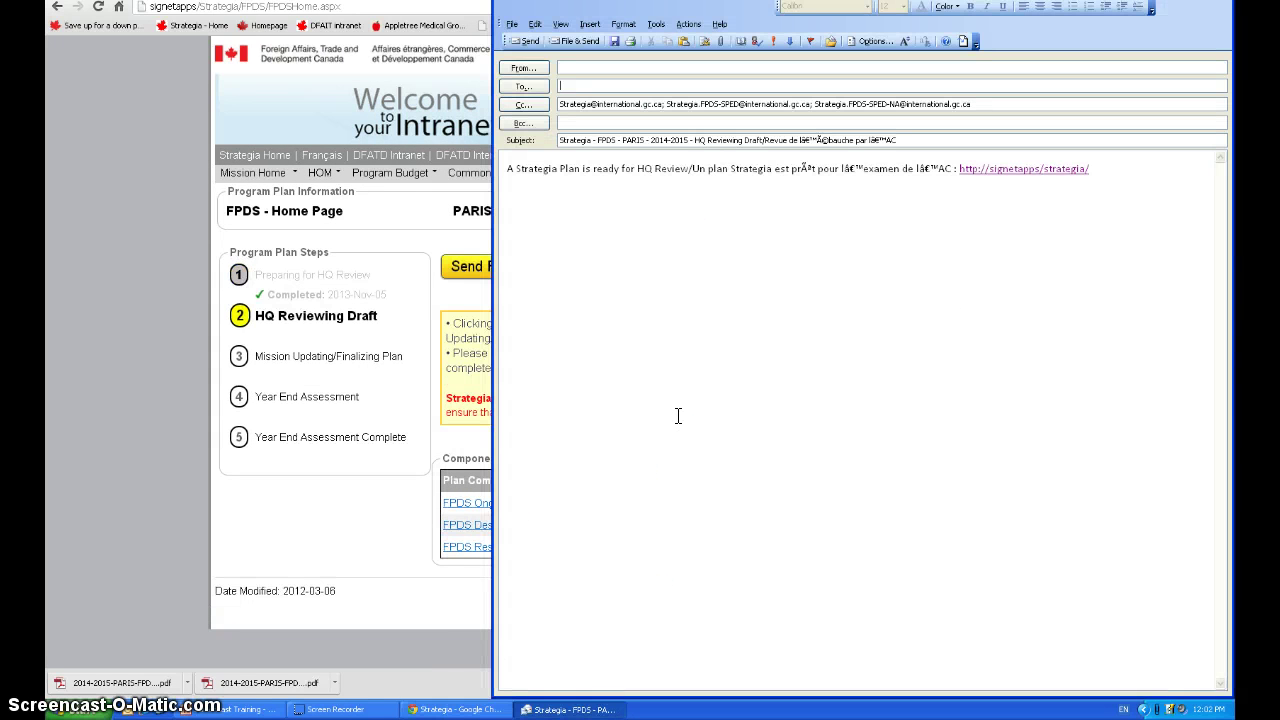
Check the recipients and body of the HQ review notification e-mail, and close it without sending or saving.
left_click(651, 372)
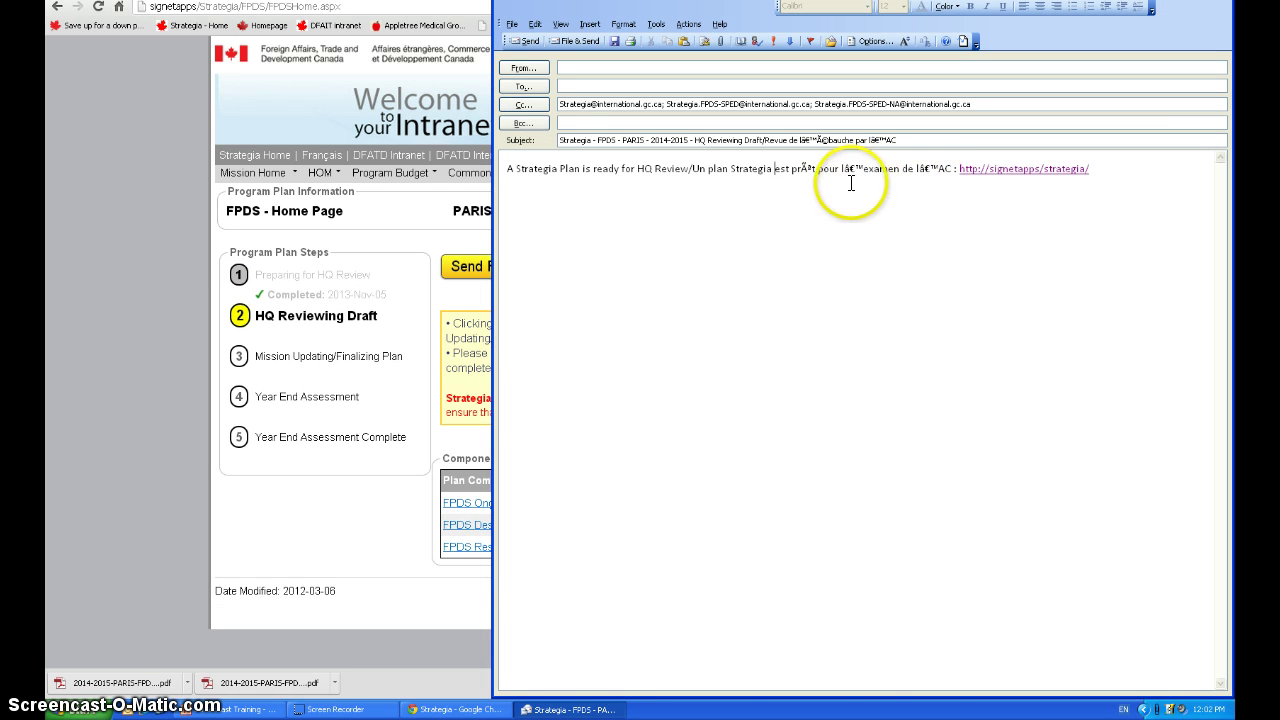
left_click(773, 199)
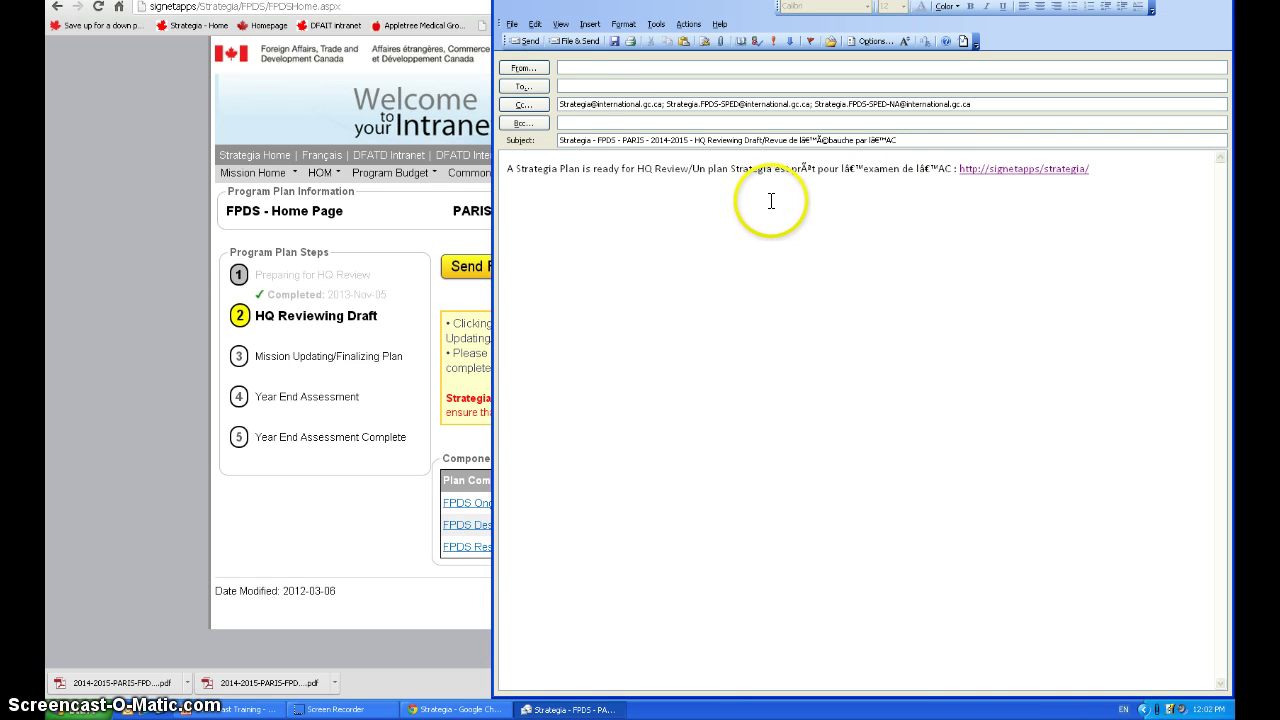
left_click(590, 84)
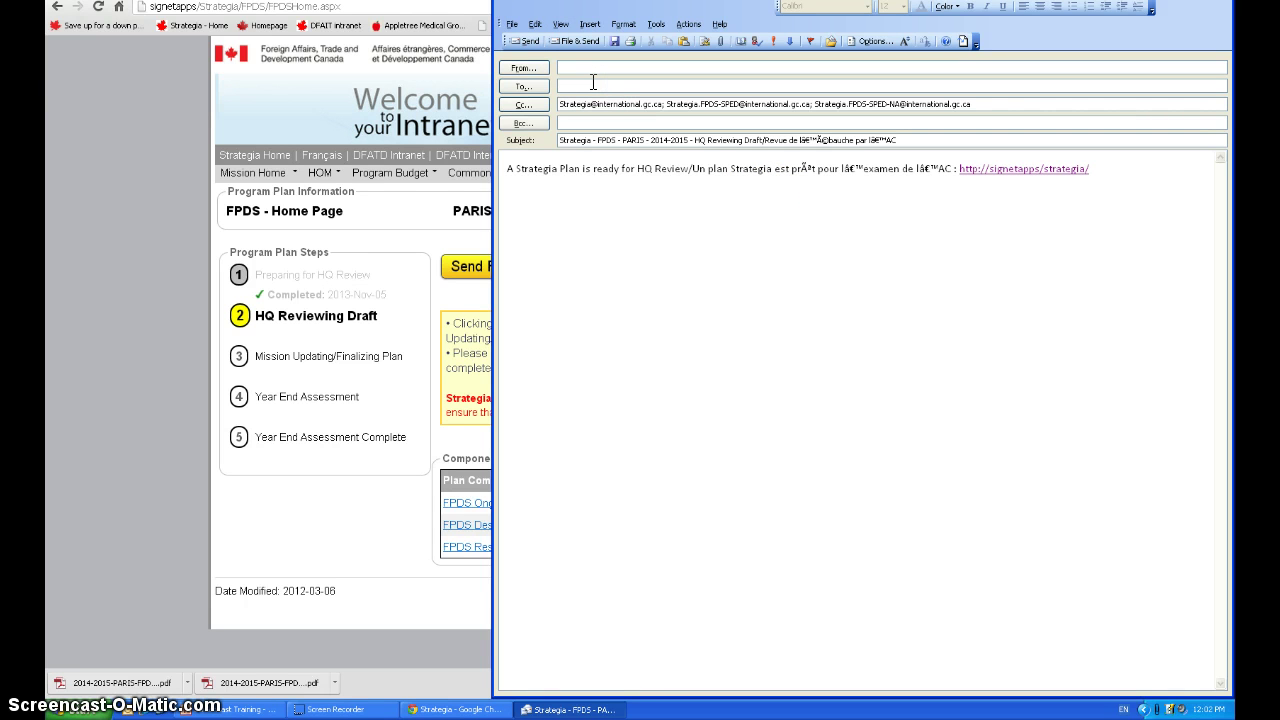
left_click(582, 104)
left_click(943, 60)
key("Escape")
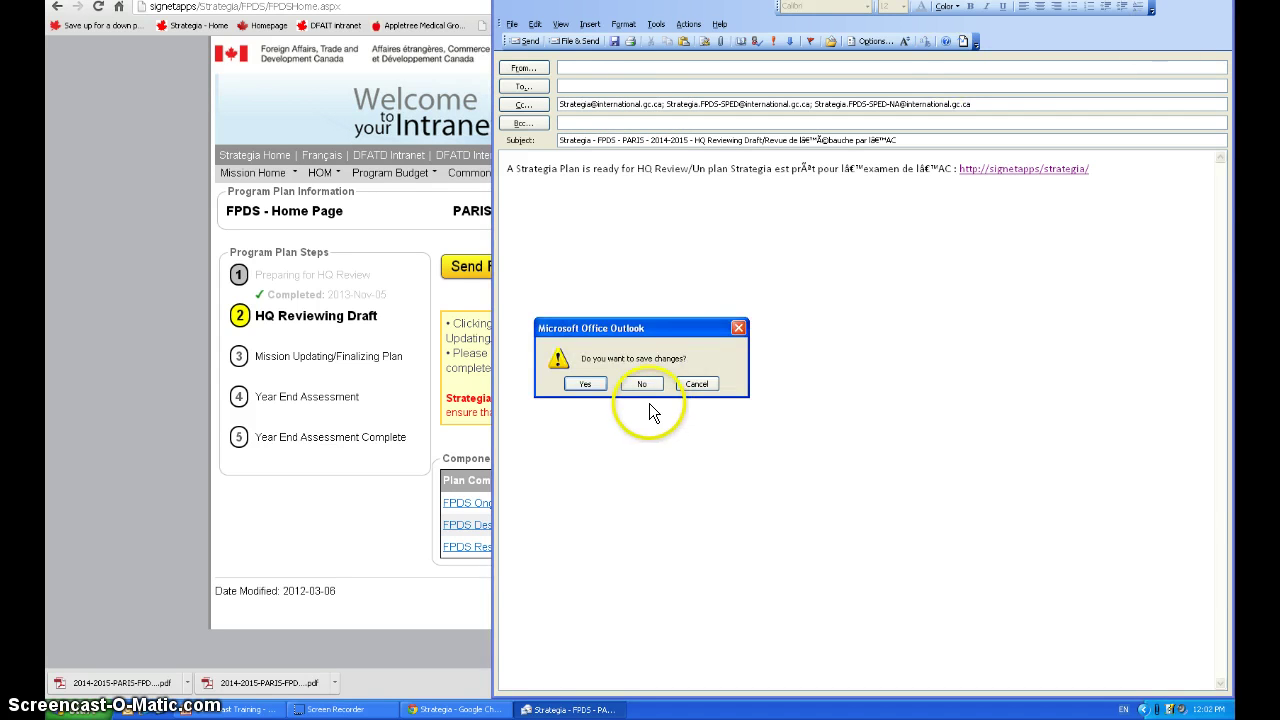
left_click(650, 380)
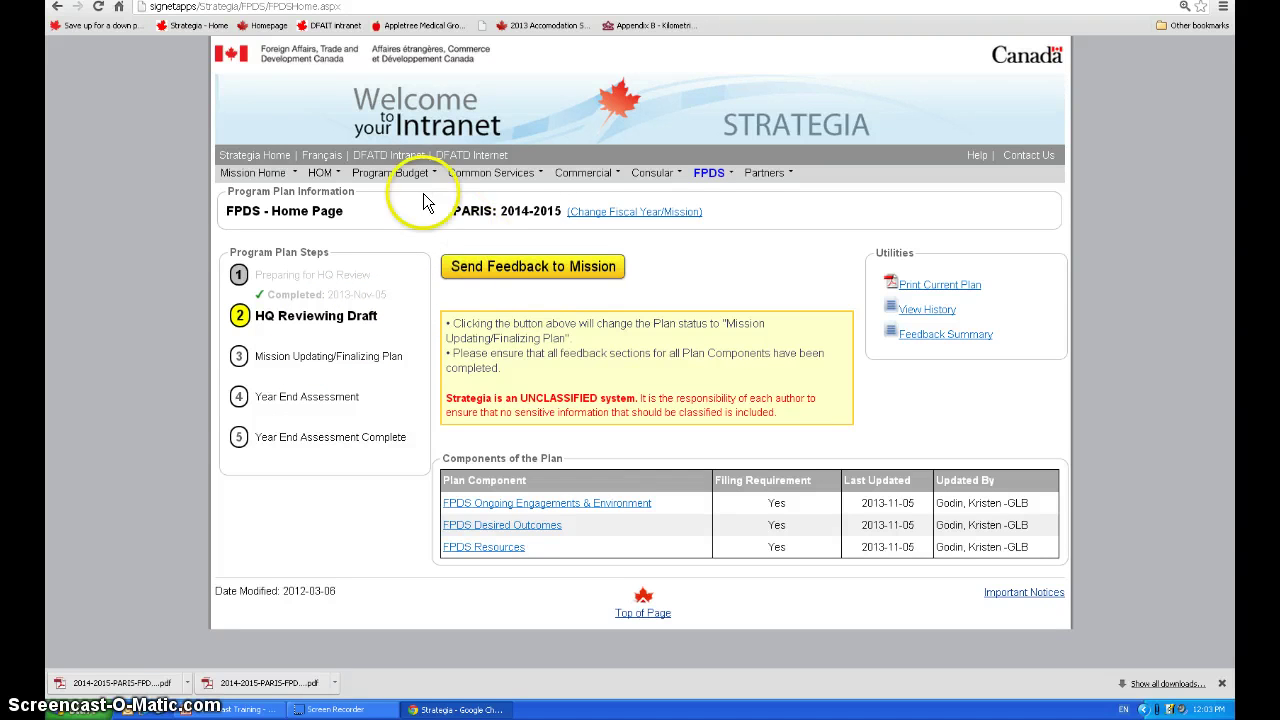
Send the HQ feedback to the mission, confirm the status change, and discard the generated notification e-mail without saving.
left_click(500, 276)
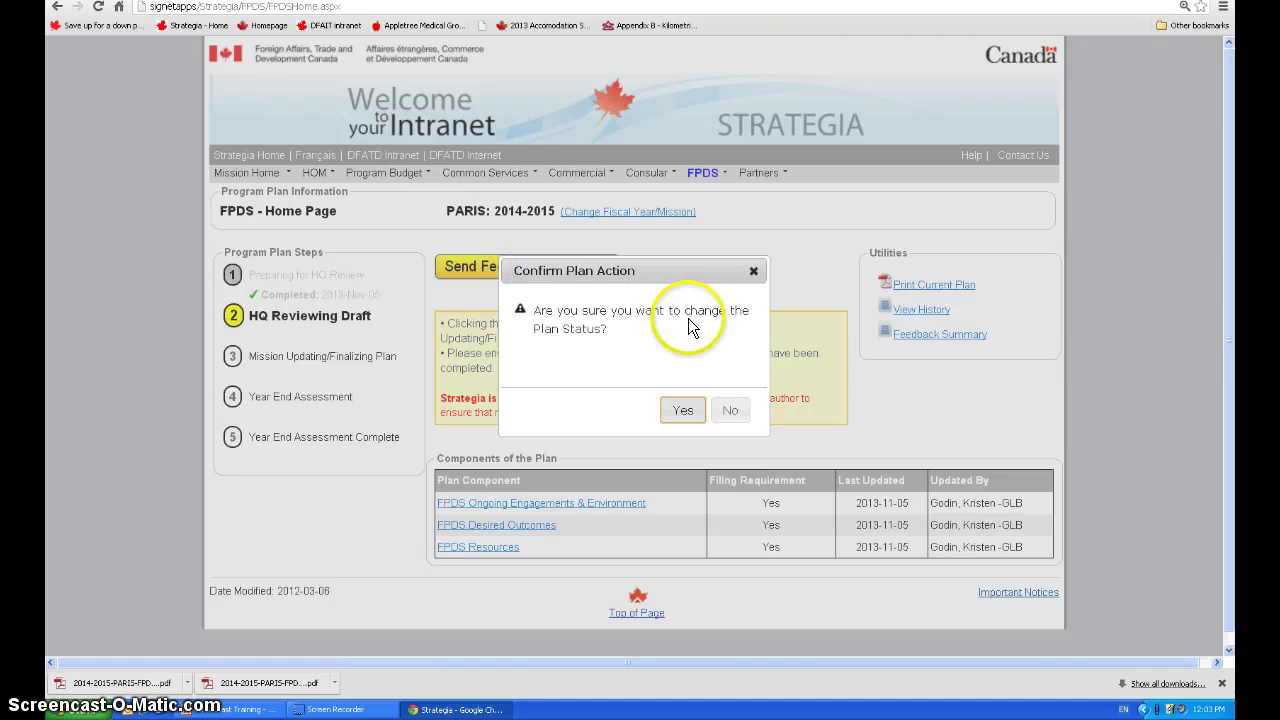
left_click(677, 411)
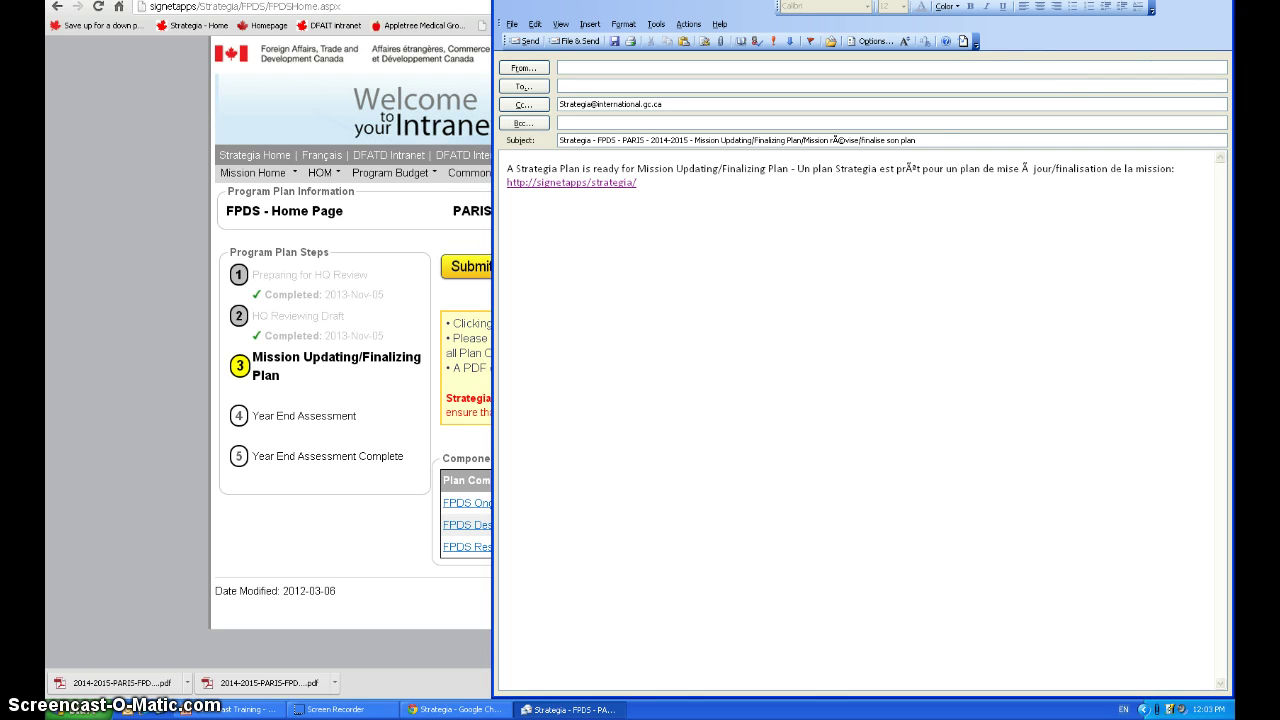
left_click(1152, 15)
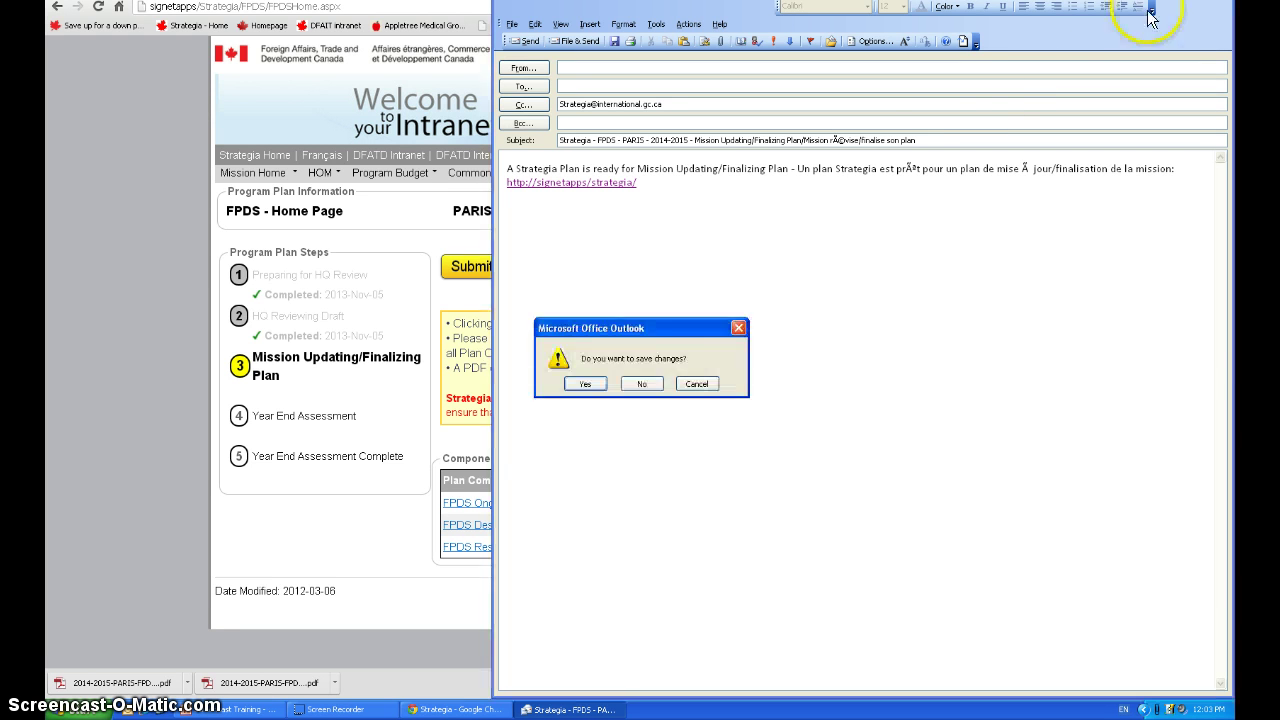
left_click(631, 383)
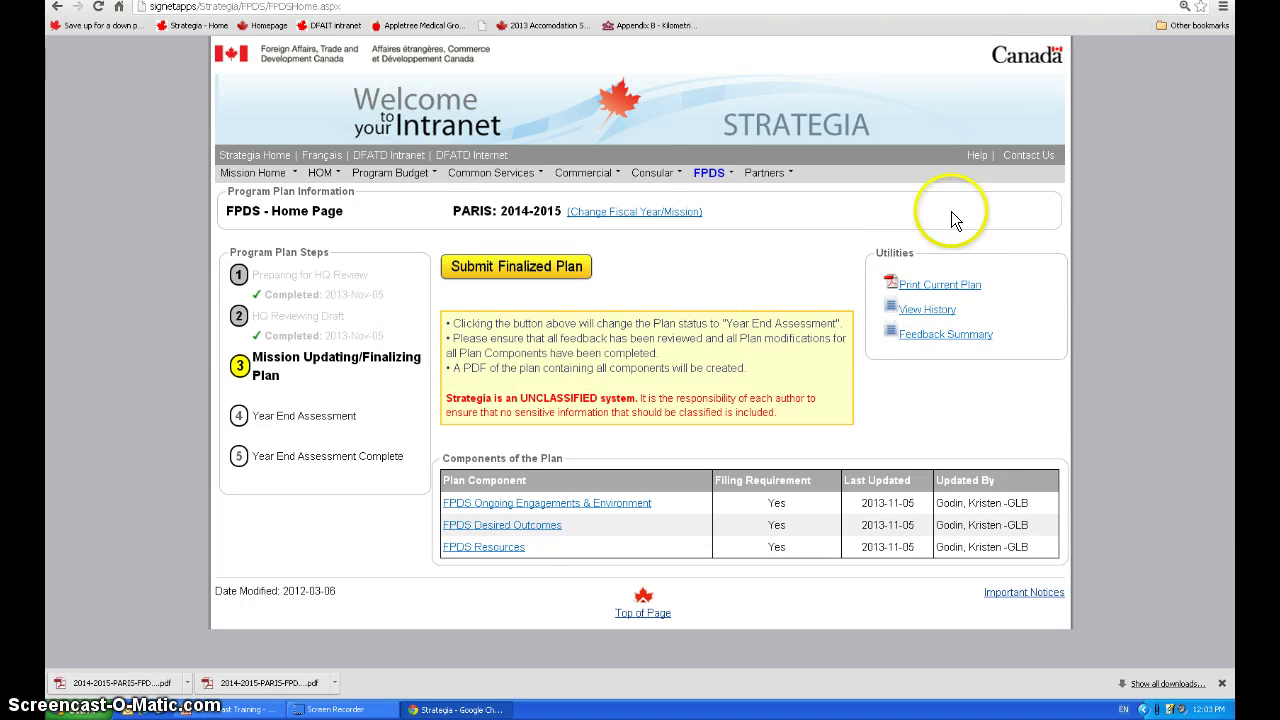
View the FPDS Feedback Summary for the plan and request its printable version.
left_click(705, 176)
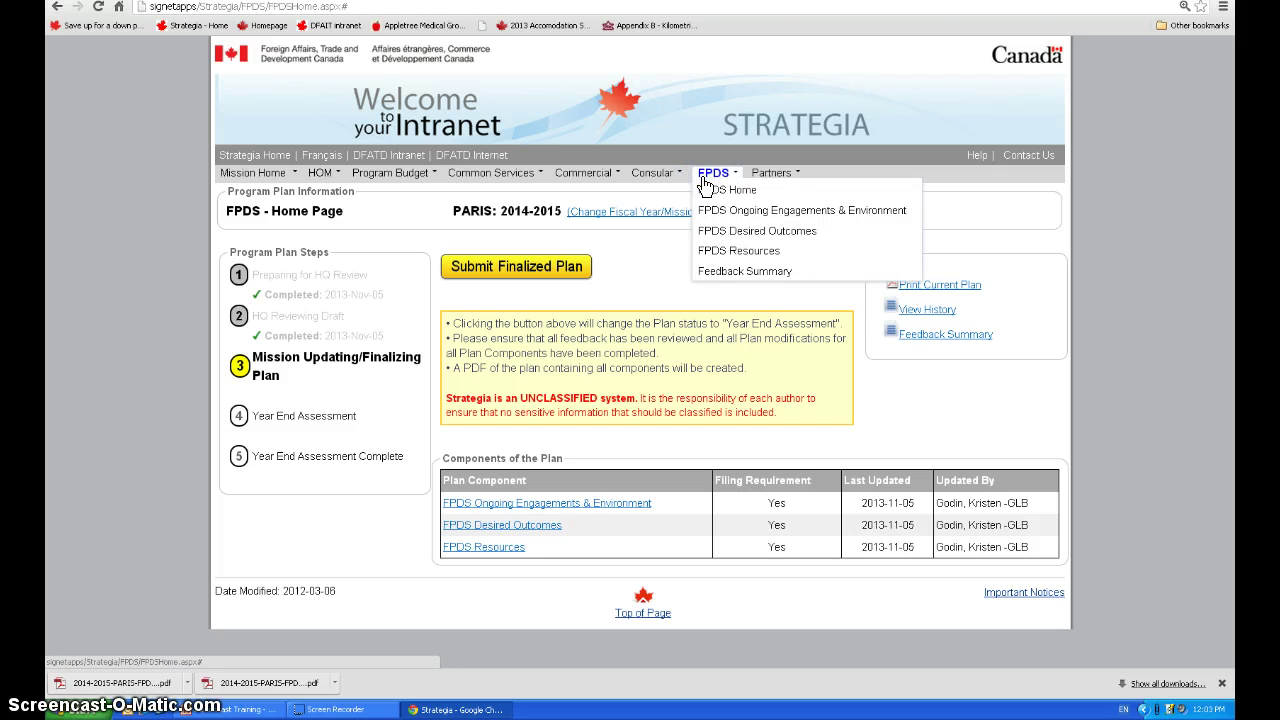
left_click(735, 270)
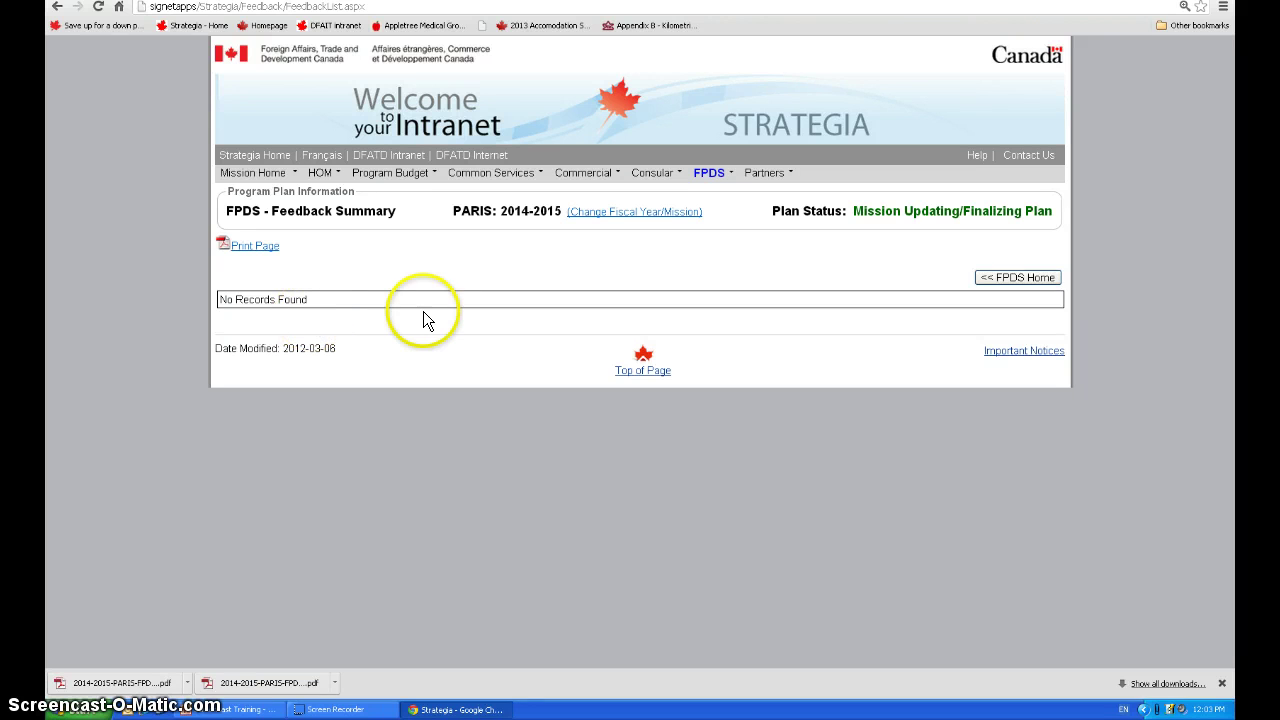
left_click(270, 249)
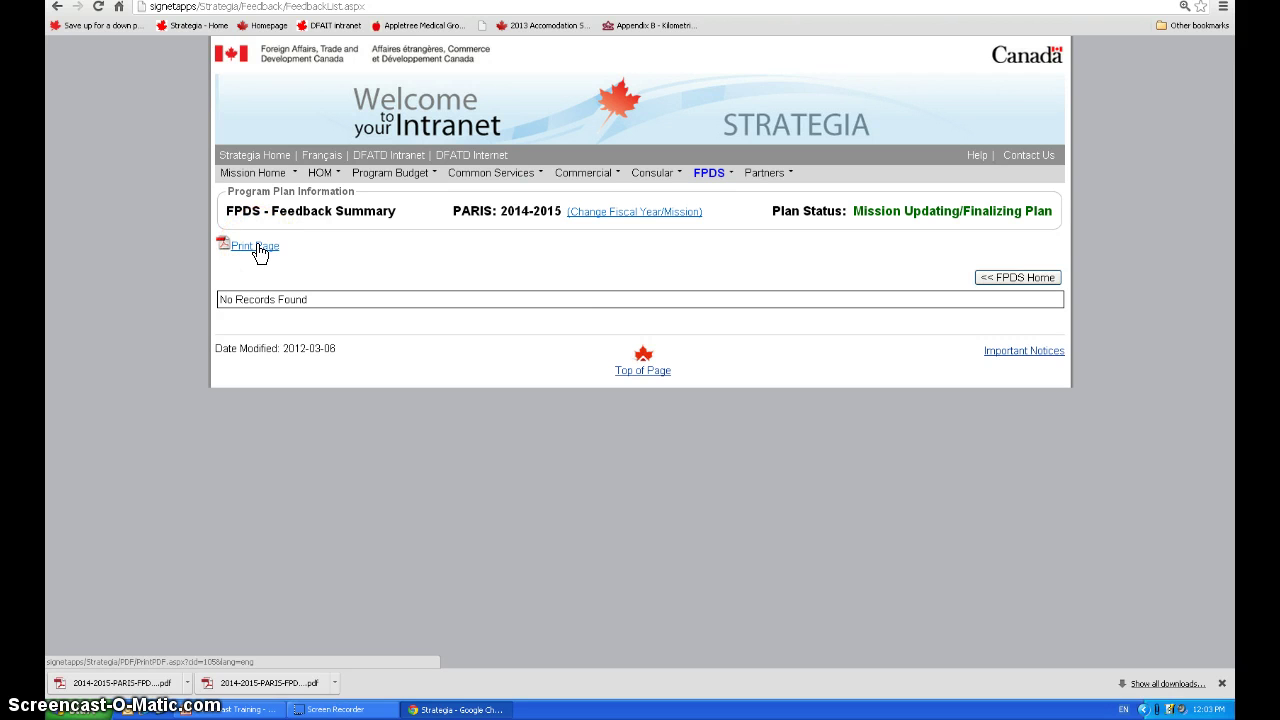
left_click(265, 248)
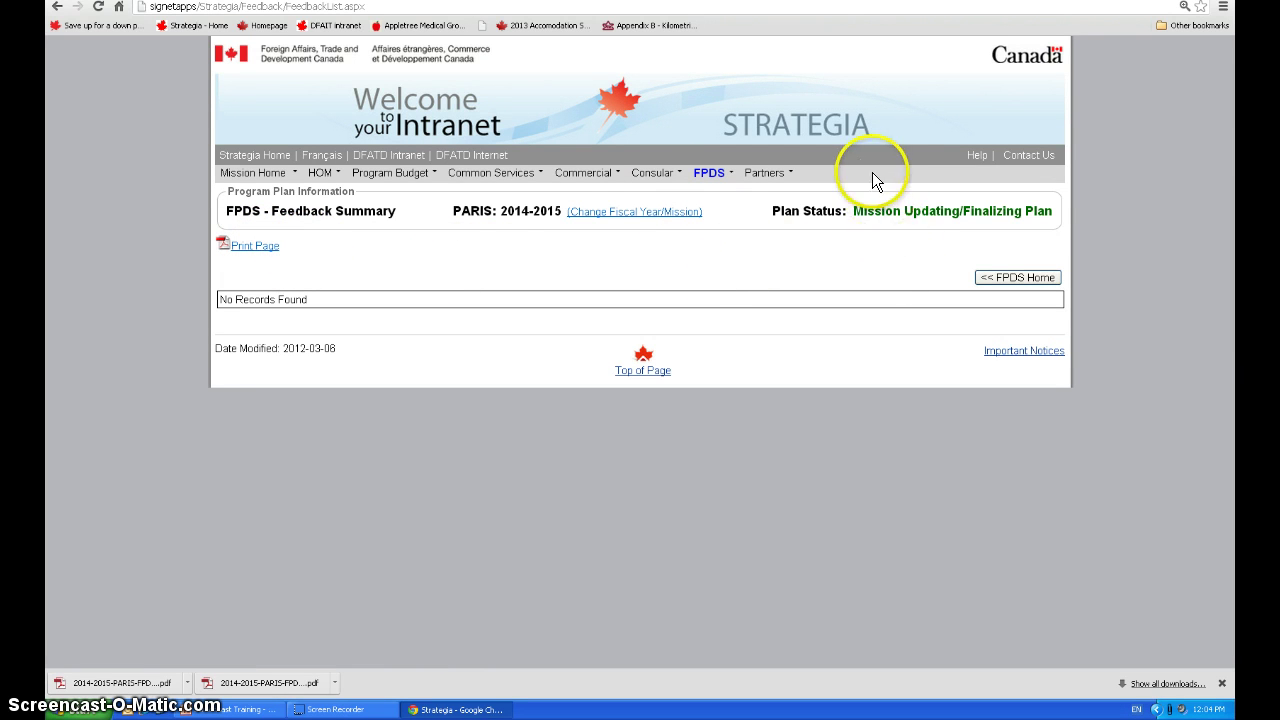
Return to the FPDS home page and submit the finalized plan, confirming the plan status change.
left_click(712, 173)
left_click(714, 190)
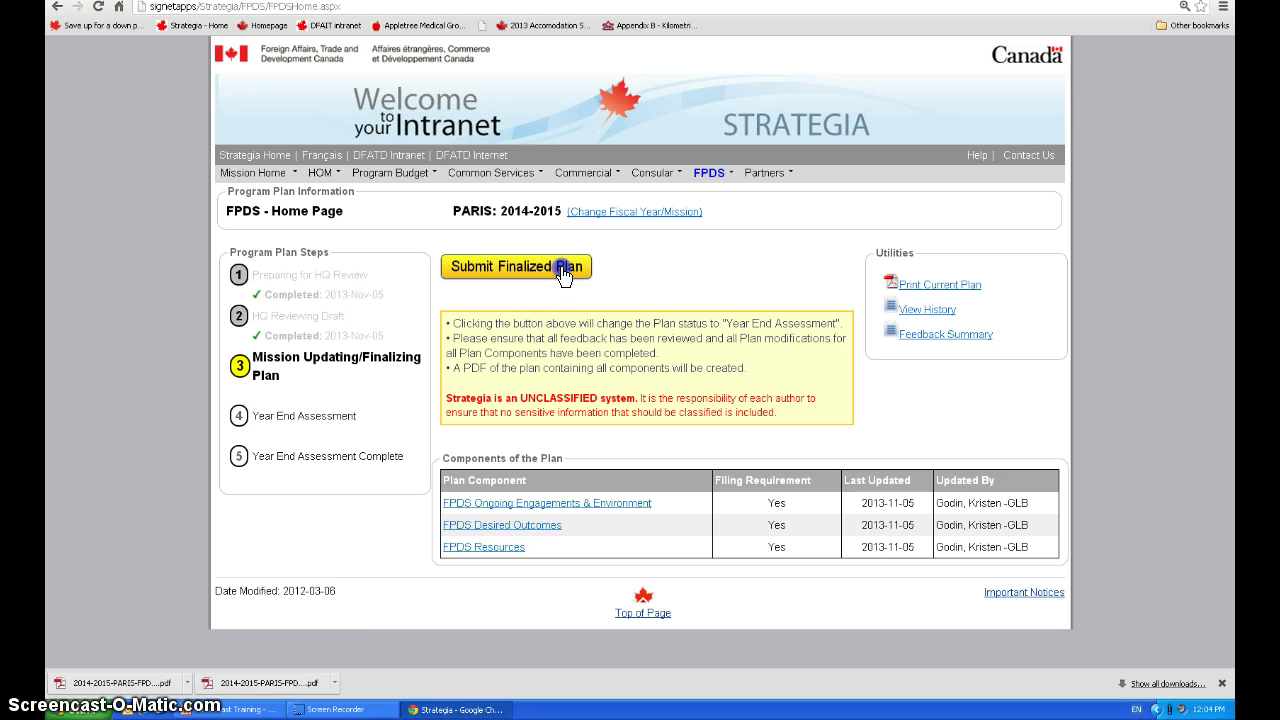
left_click(560, 276)
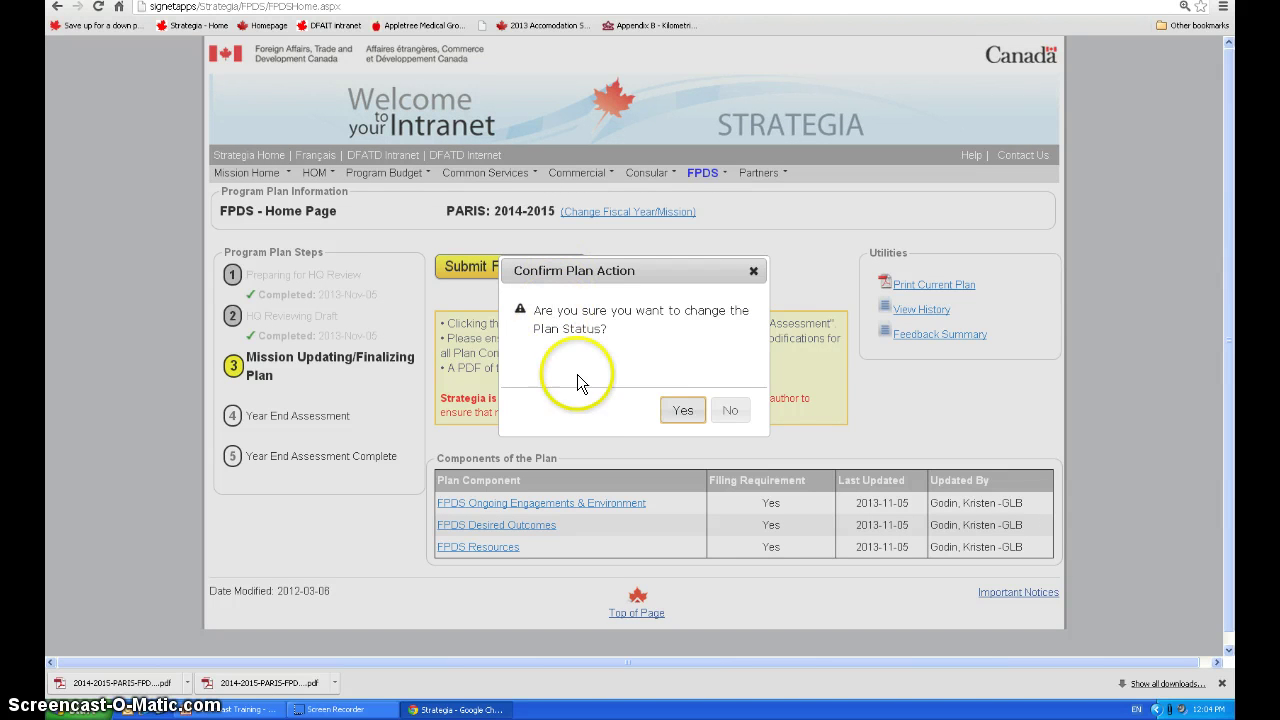
left_click(682, 411)
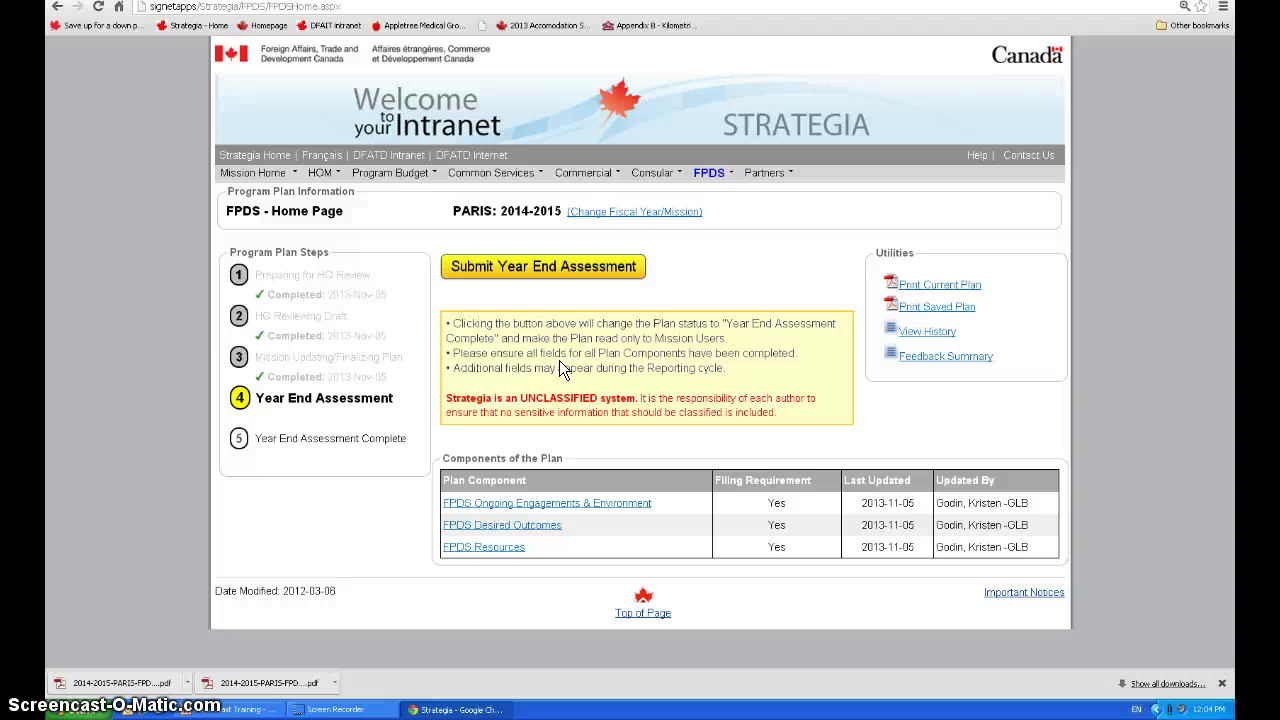
Open the FPDS Resources page and examine the planned and allocated columns of the Program Operating Budget and Other DFATD Funding.
left_click(704, 174)
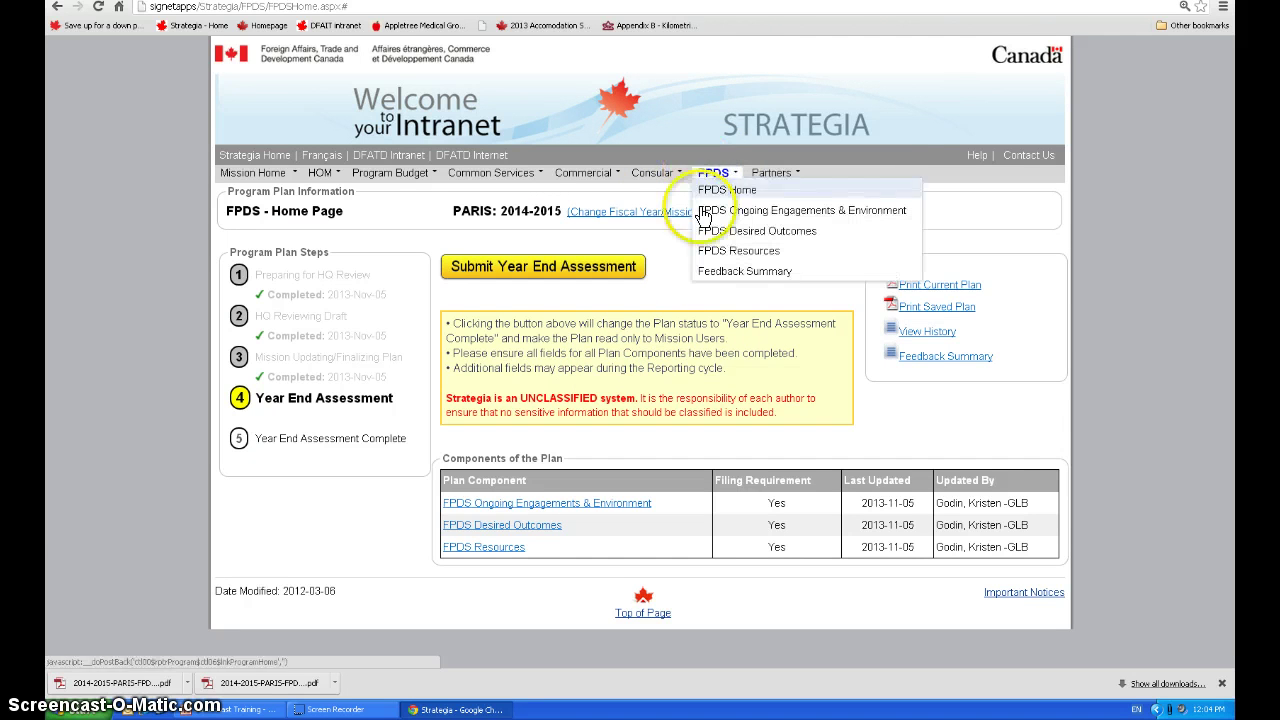
left_click(736, 251)
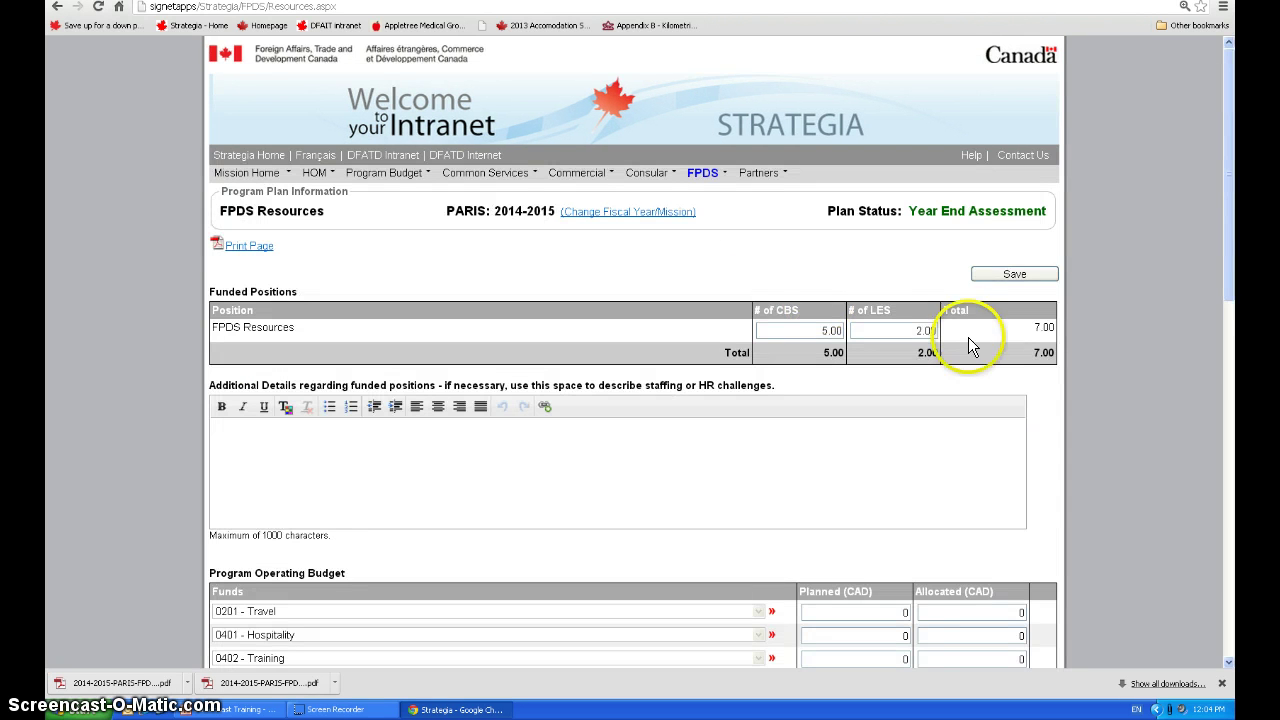
scroll(942, 491, "down", 3)
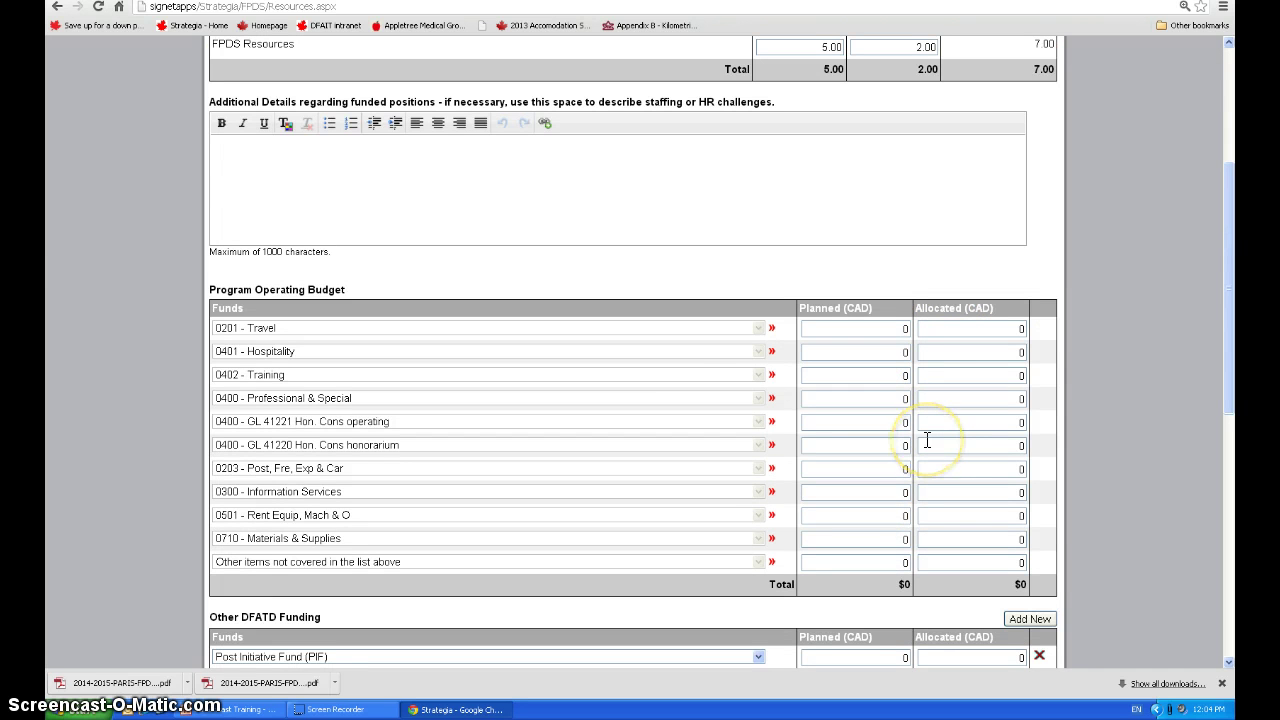
scroll(886, 343, "down", 1)
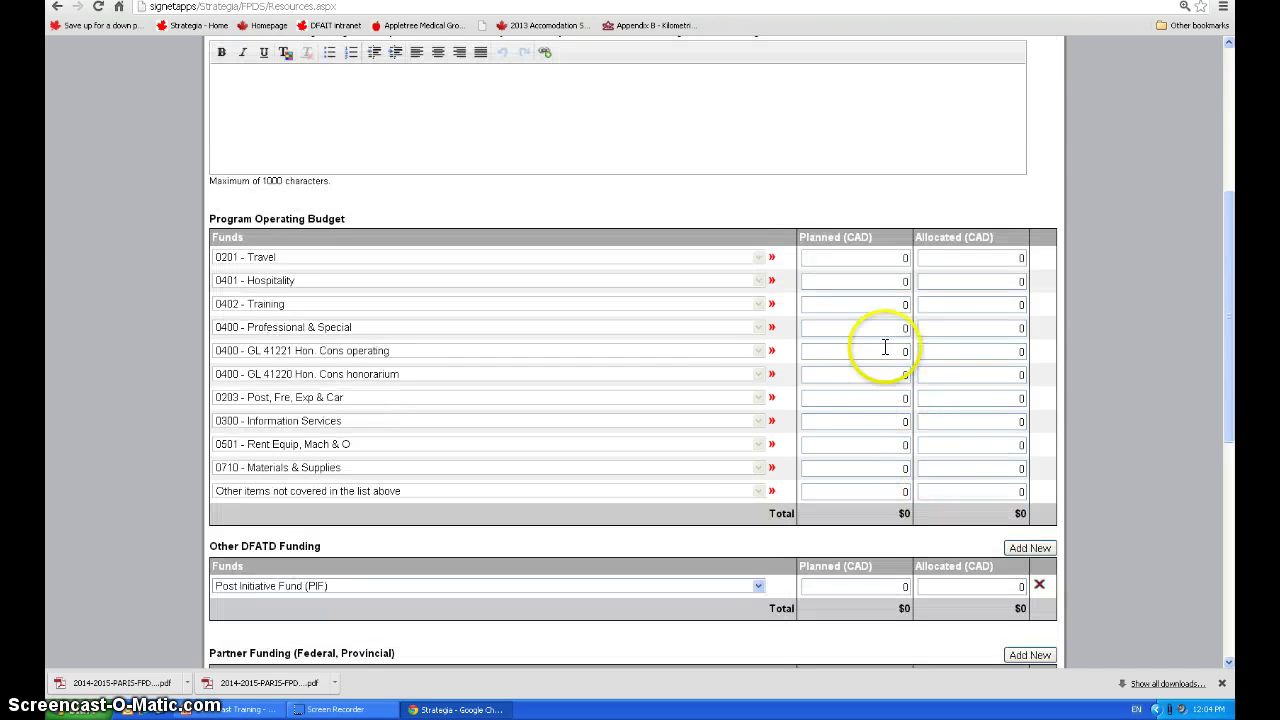